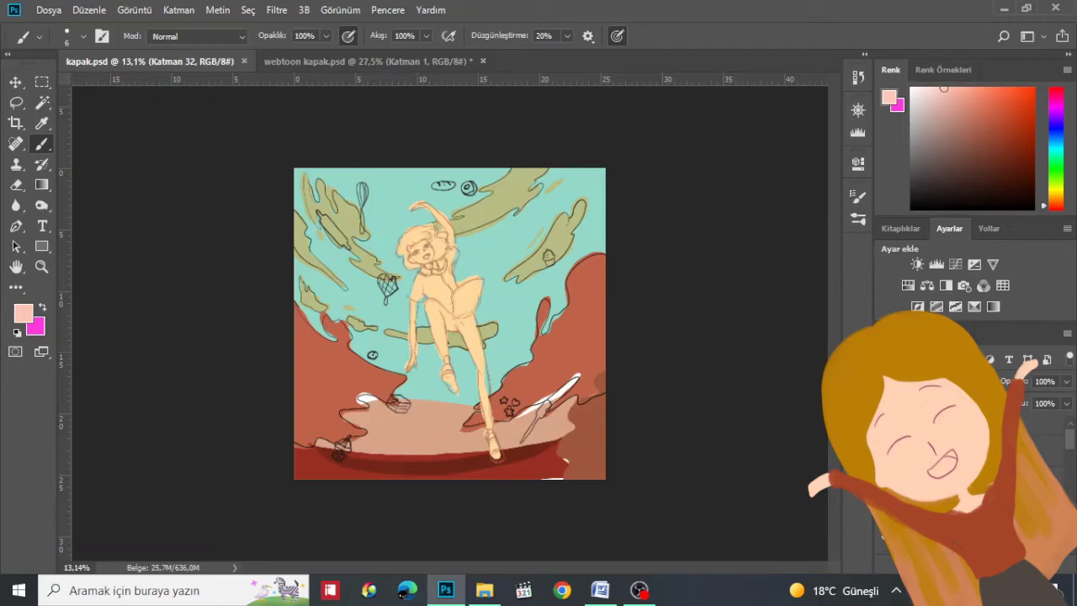
- Extend the canvas downward with the Crop tool to a 1080 × 1920 portrait size
click(15, 122)
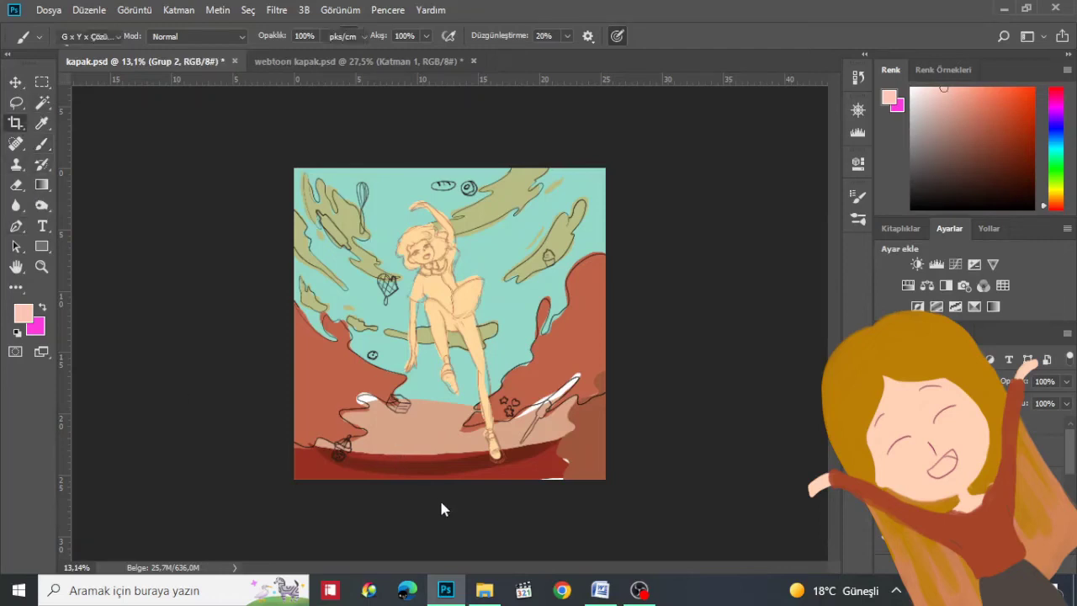
drag(449, 480, 444, 552)
key(Return)
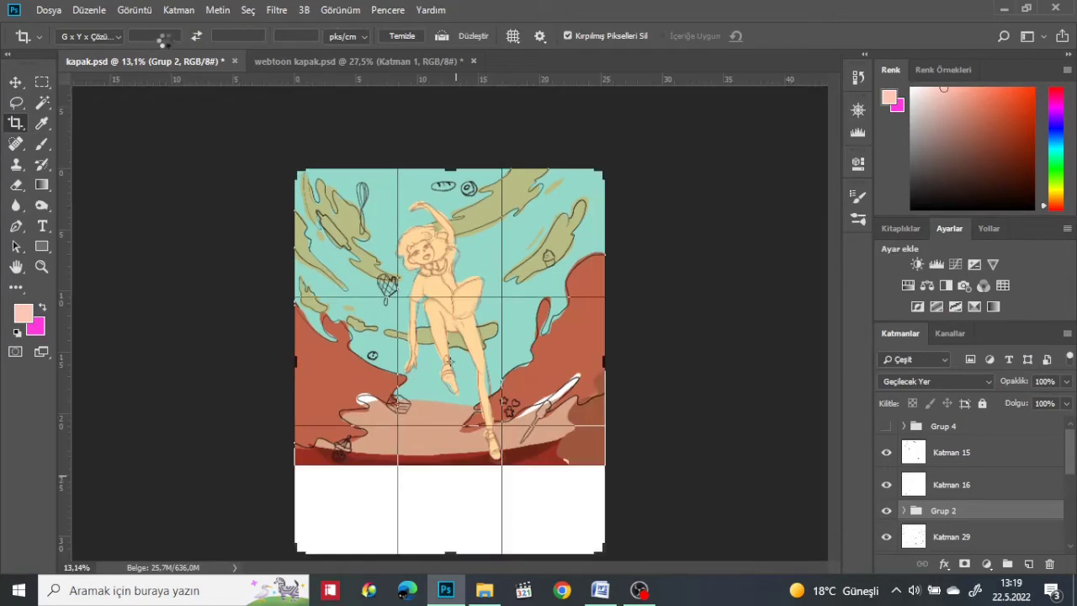
click(445, 552)
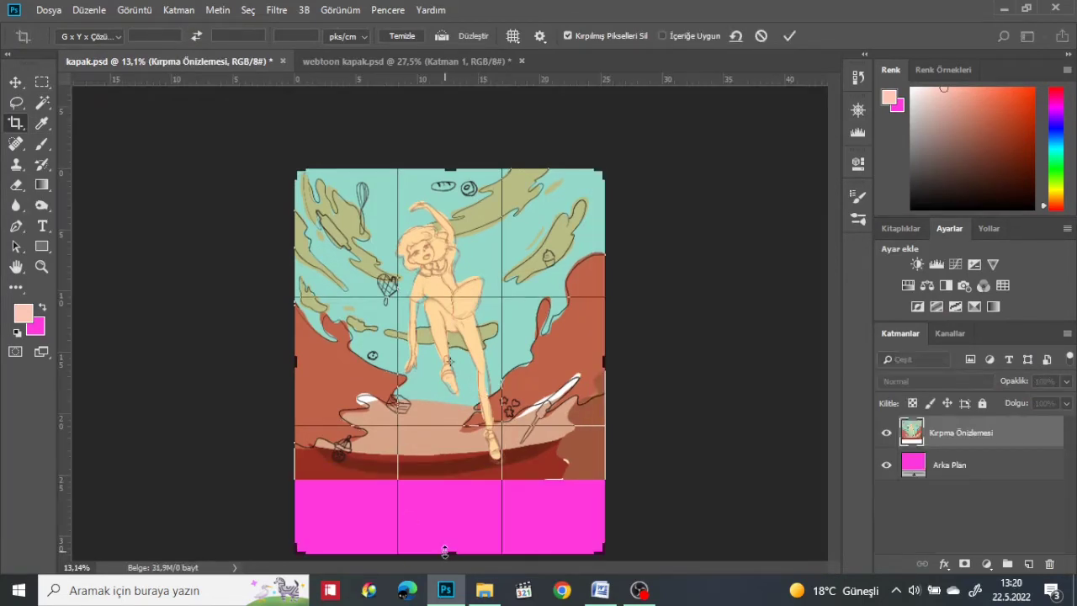
drag(445, 552, 446, 557)
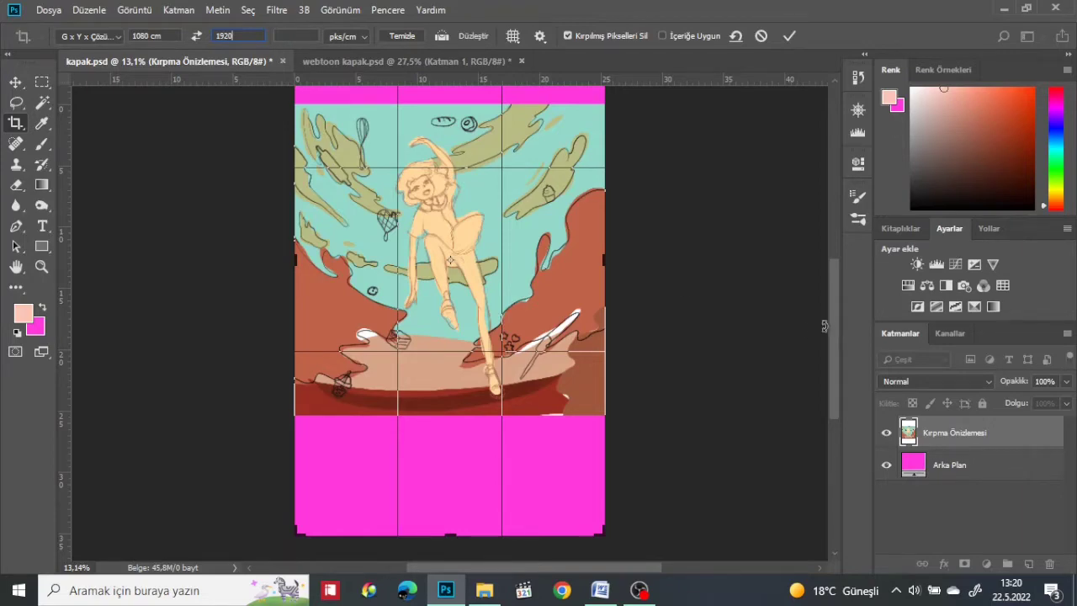
key(Return)
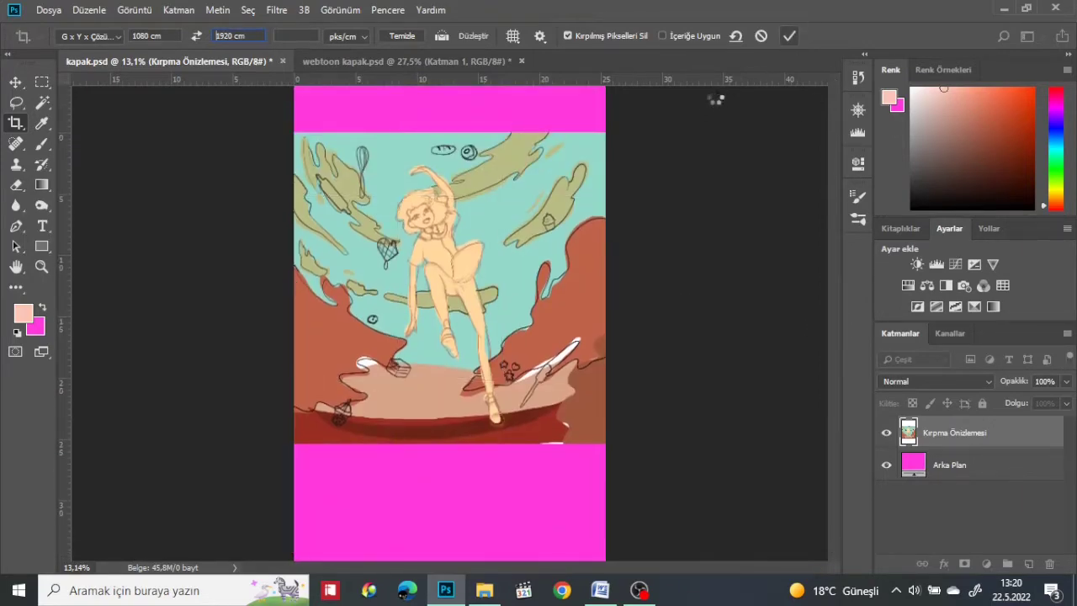
key(Return)
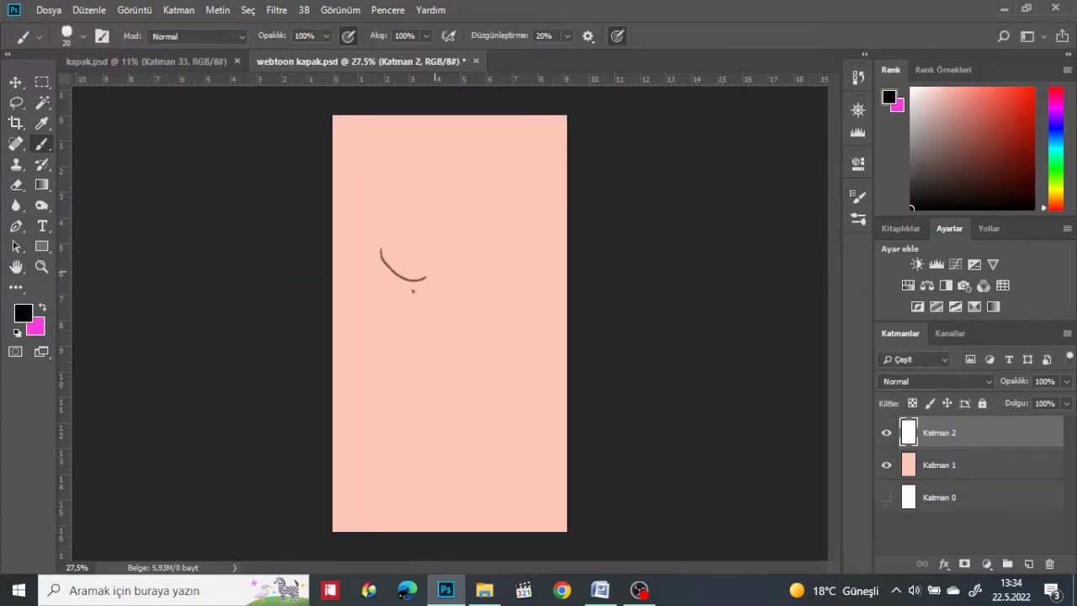
- Draw two stick figures side by side with bodies and legs
mouse_move(412, 282)
mouse_down()
mouse_move(387, 280)
mouse_move(401, 295)
mouse_up()
drag(378, 411, 398, 297)
mouse_move(398, 298)
mouse_down()
mouse_move(370, 330)
mouse_move(425, 338)
mouse_move(471, 325)
mouse_move(514, 409)
mouse_up()
drag(493, 337, 492, 370)
drag(496, 335, 517, 360)
drag(517, 414, 528, 439)
drag(361, 426, 376, 410)
drag(376, 410, 394, 438)
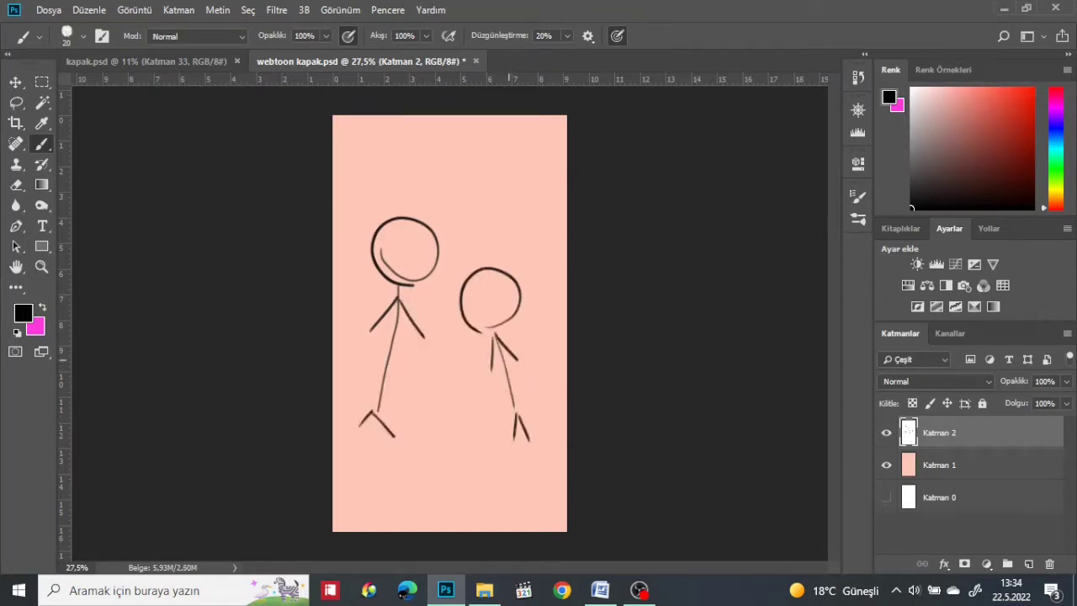
- Shrink the stick figures, move them up, and draw a panel frame around them
key(ctrl+t)
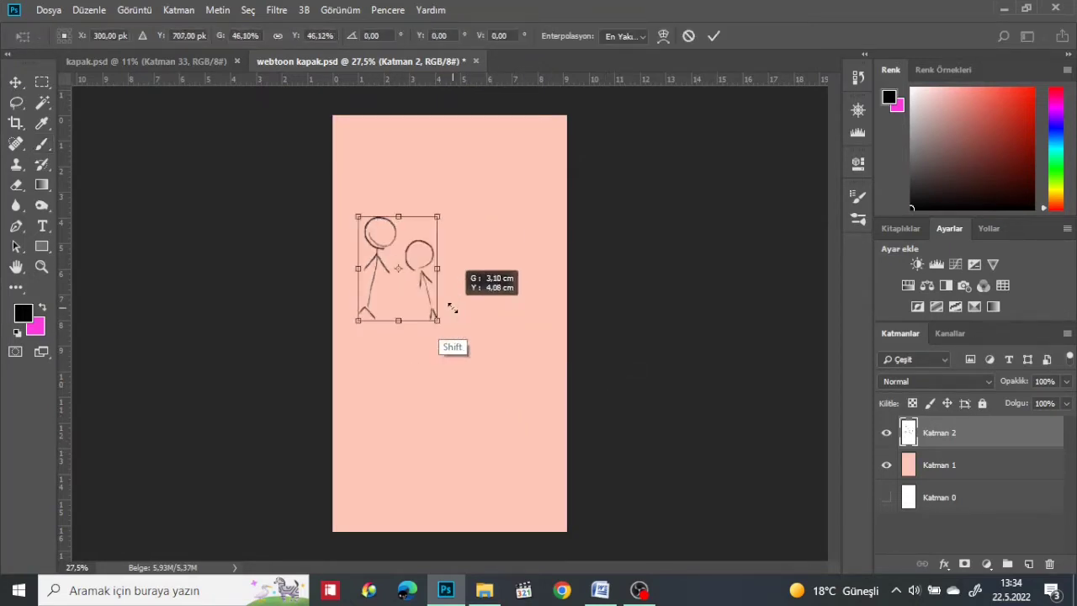
mouse_move(530, 442)
mouse_down()
mouse_move(426, 306)
mouse_move(407, 221)
mouse_up()
scroll(406, 220, up, 3)
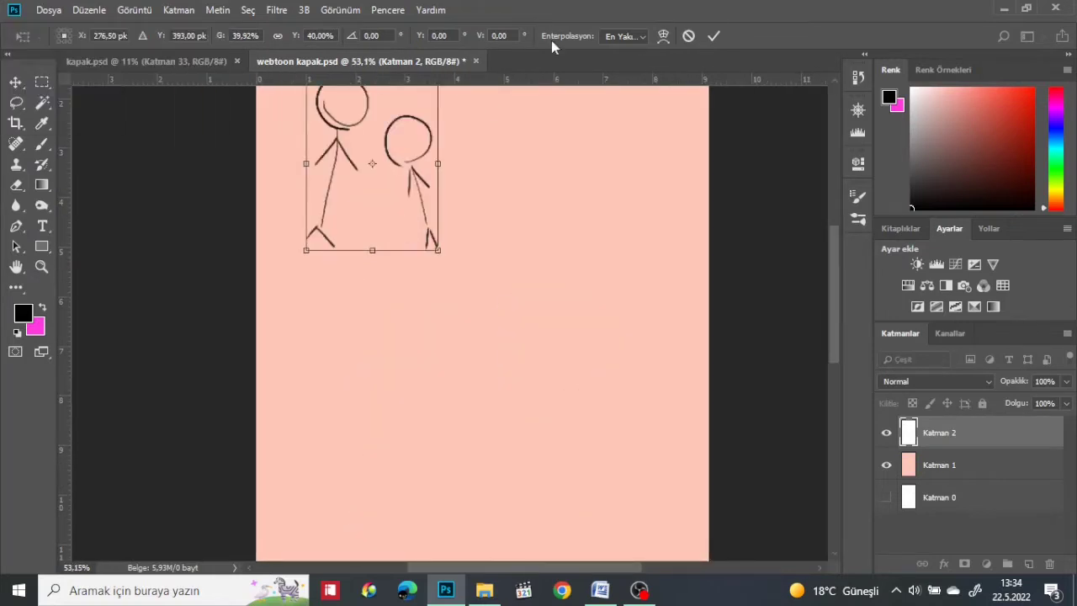
click(713, 36)
scroll(384, 290, up, 2)
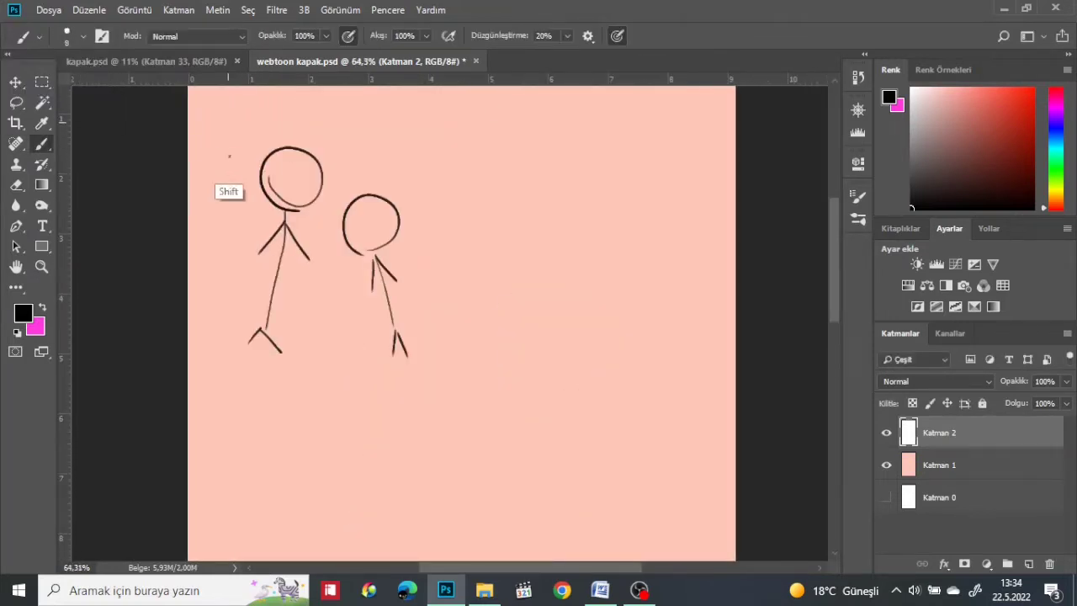
mouse_move(227, 123)
mouse_down()
mouse_move(227, 404)
mouse_move(432, 404)
mouse_up()
drag(427, 116, 427, 404)
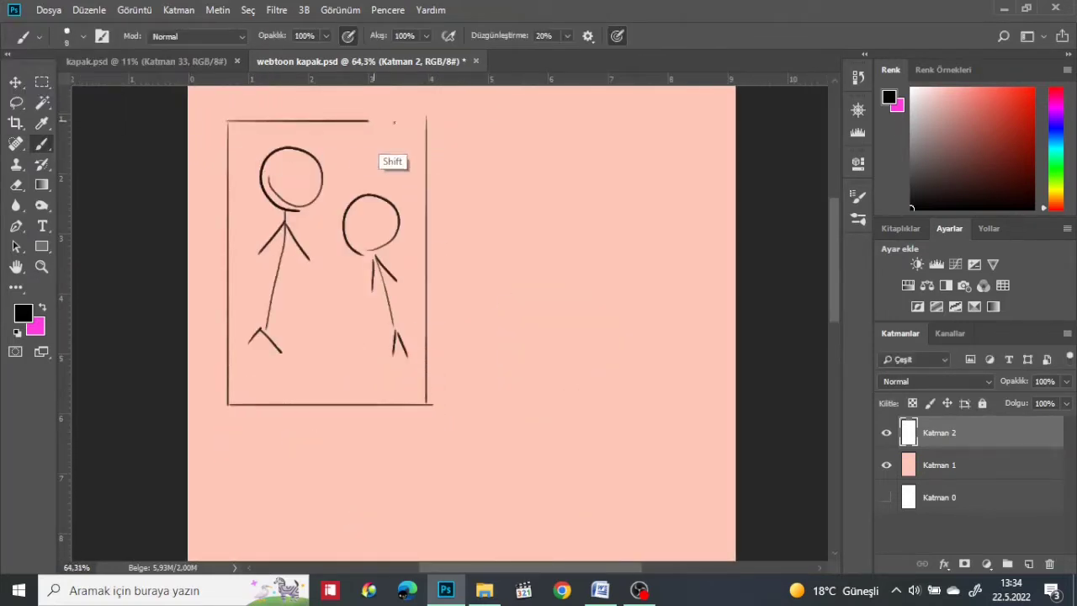
mouse_move(227, 121)
mouse_down()
mouse_move(419, 121)
mouse_move(479, 401)
mouse_move(665, 401)
mouse_move(669, 118)
mouse_move(483, 117)
mouse_up()
- Sketch the first few stick figures in the second panel
mouse_move(510, 218)
mouse_down()
mouse_move(513, 286)
mouse_move(527, 290)
mouse_up()
drag(620, 222, 619, 222)
drag(624, 275, 621, 301)
drag(623, 306, 616, 321)
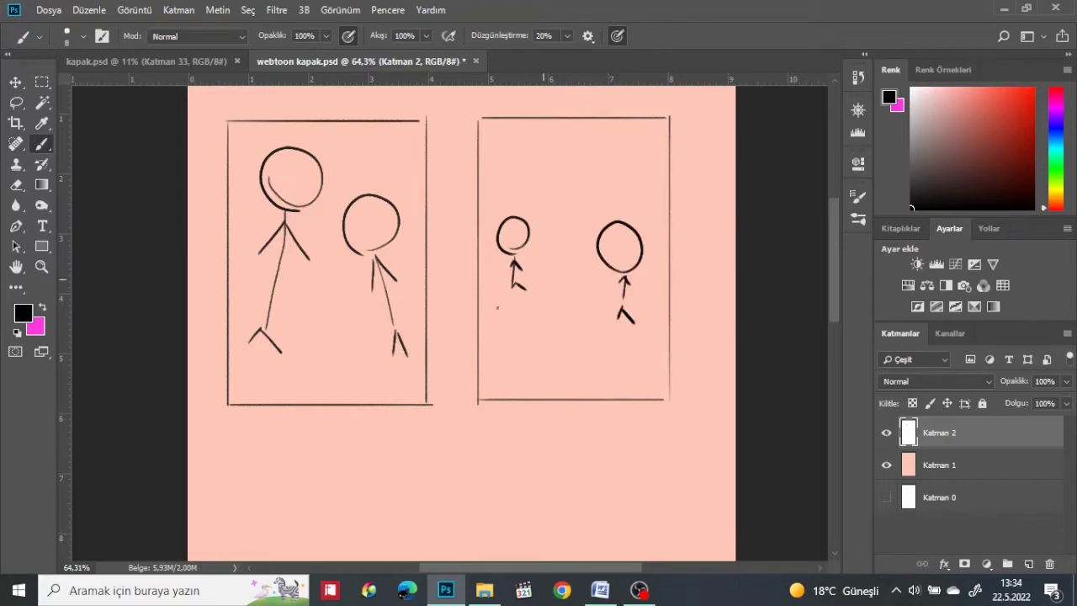
drag(509, 273, 503, 276)
drag(508, 330, 520, 383)
drag(507, 341, 519, 338)
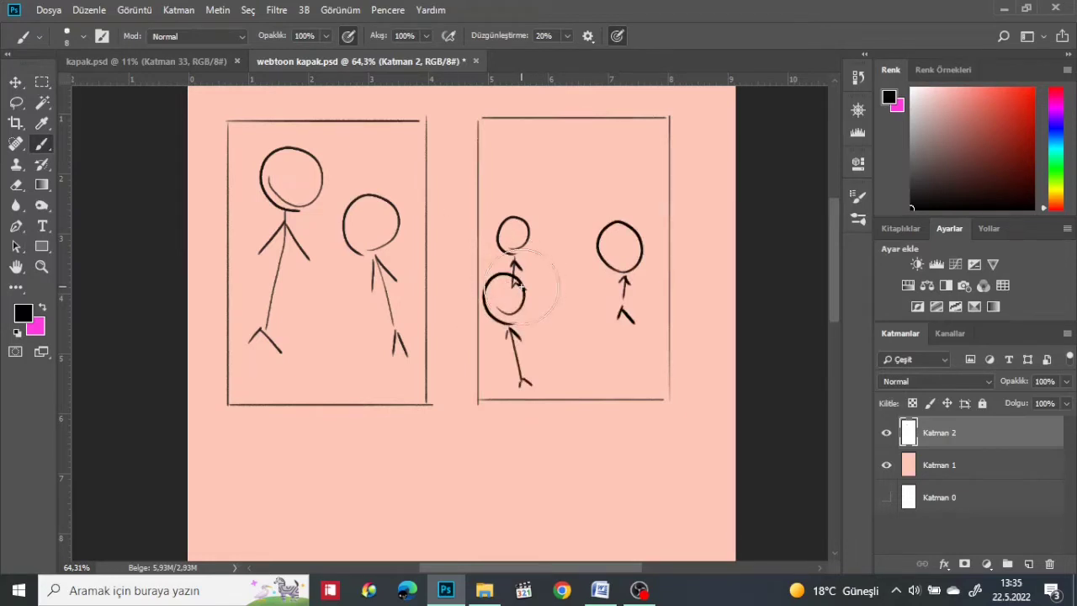
- Fill out the crowd with more stick figures and small background figures
mouse_move(580, 269)
mouse_down()
mouse_move(555, 313)
mouse_move(589, 276)
mouse_up()
drag(579, 333, 579, 396)
mouse_move(576, 332)
mouse_down()
mouse_move(567, 379)
mouse_move(602, 370)
mouse_up()
drag(559, 229, 555, 228)
drag(559, 231, 556, 254)
drag(559, 247, 565, 255)
drag(586, 234, 584, 236)
drag(588, 251, 587, 260)
drag(523, 179, 520, 181)
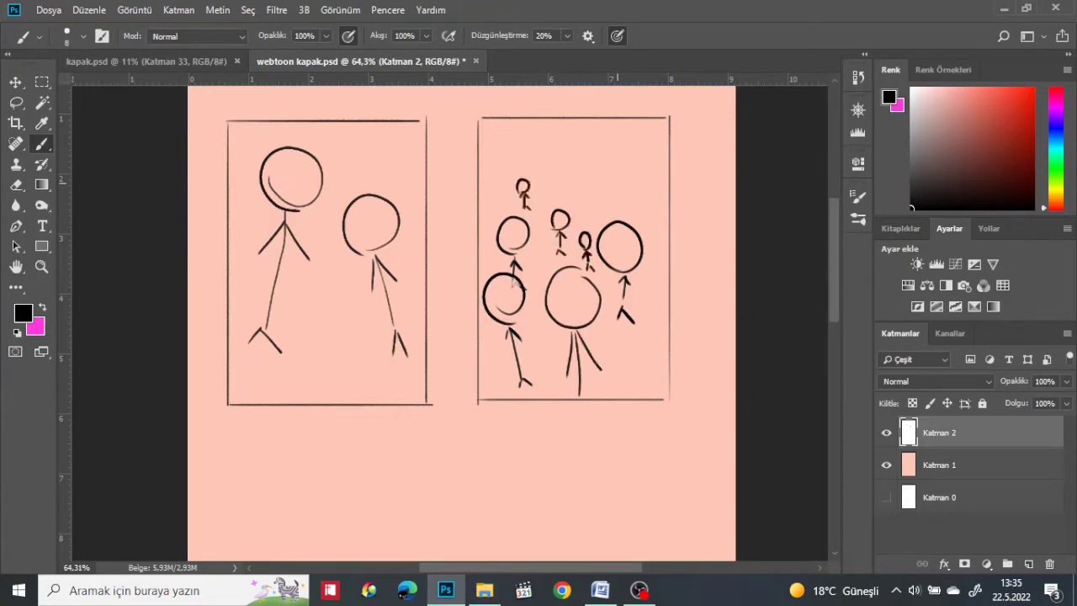
drag(611, 174, 608, 176)
drag(612, 193, 612, 207)
- Draw a third panel frame below and letter 'ISIM' in a speech bubble
scroll(692, 378, down, 3)
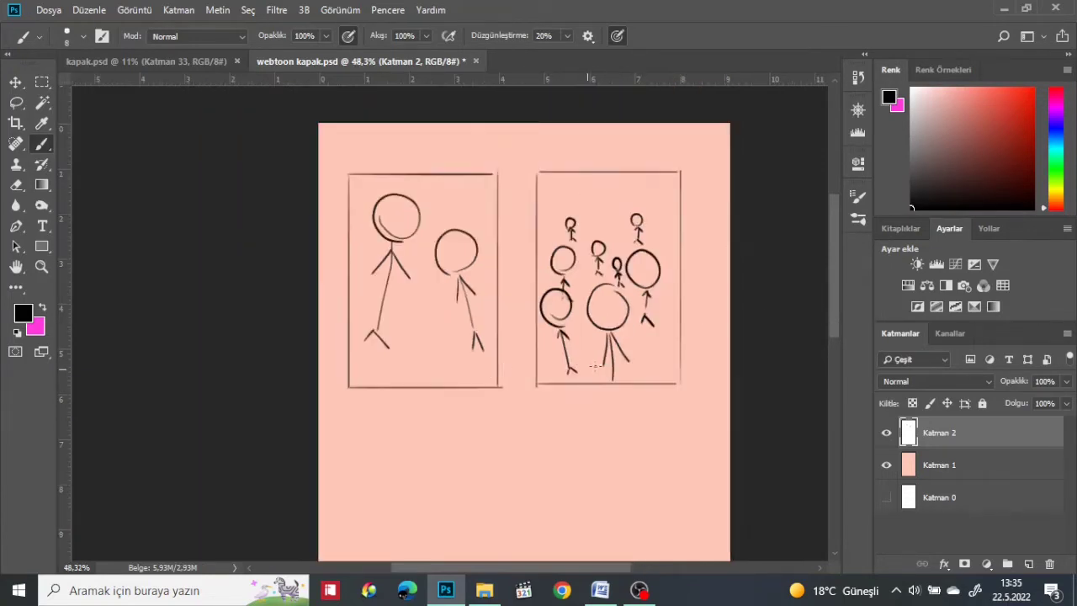
scroll(609, 404, down, 2)
scroll(589, 344, down, 5)
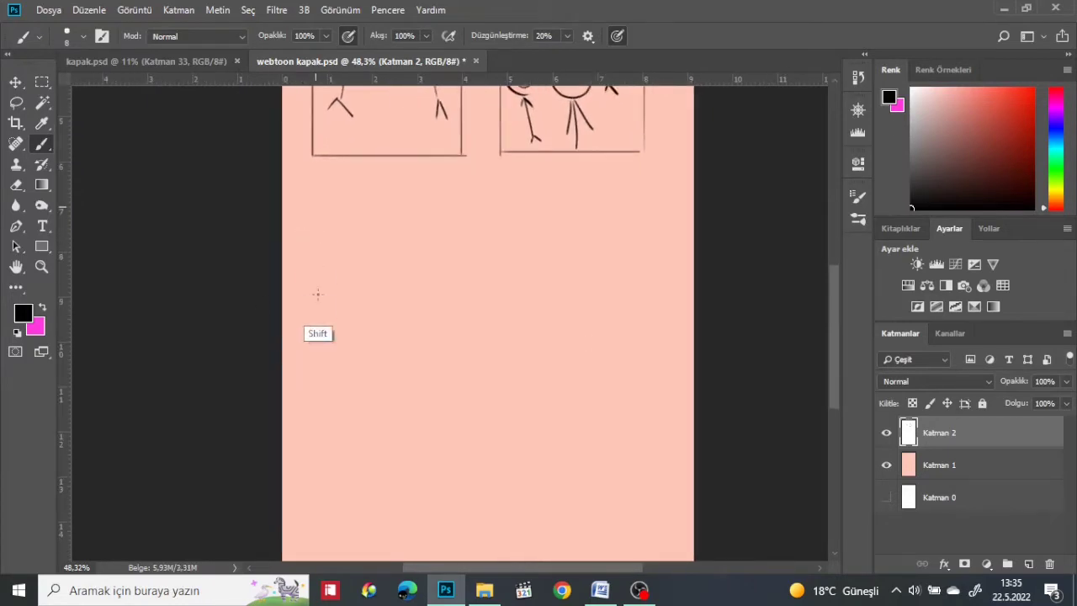
mouse_move(315, 209)
mouse_down()
mouse_move(314, 431)
mouse_move(471, 435)
mouse_move(480, 217)
mouse_move(316, 210)
mouse_up()
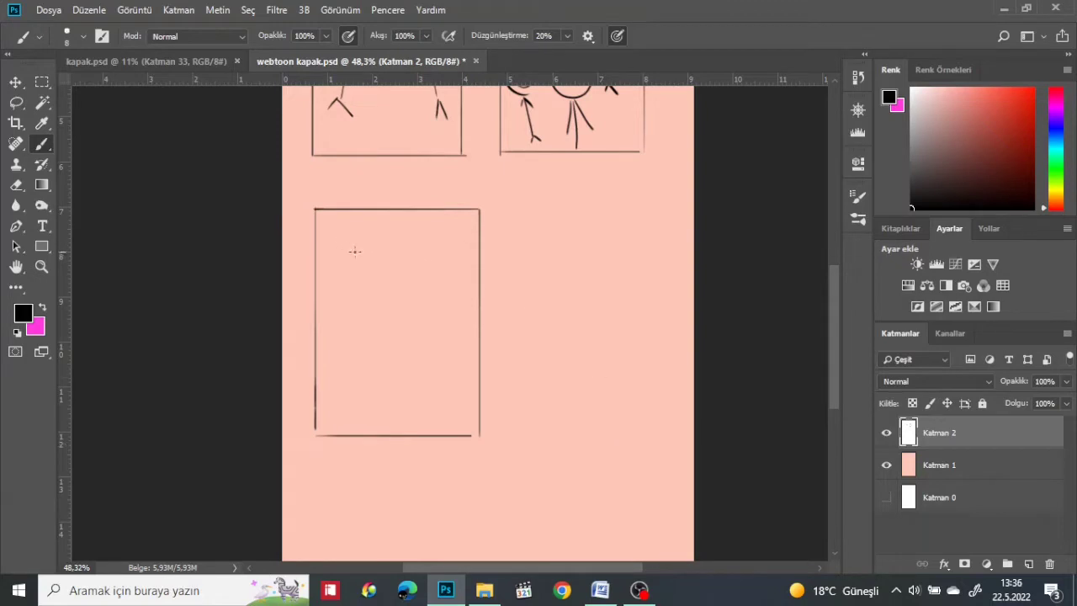
drag(376, 244, 363, 256)
mouse_move(386, 247)
mouse_down()
mouse_move(385, 259)
mouse_move(412, 255)
mouse_move(345, 231)
mouse_move(362, 271)
mouse_up()
- Sketch a figure's head beside a sign with text lines and a post
mouse_move(357, 342)
mouse_down()
mouse_move(388, 314)
mouse_move(347, 322)
mouse_move(352, 361)
mouse_up()
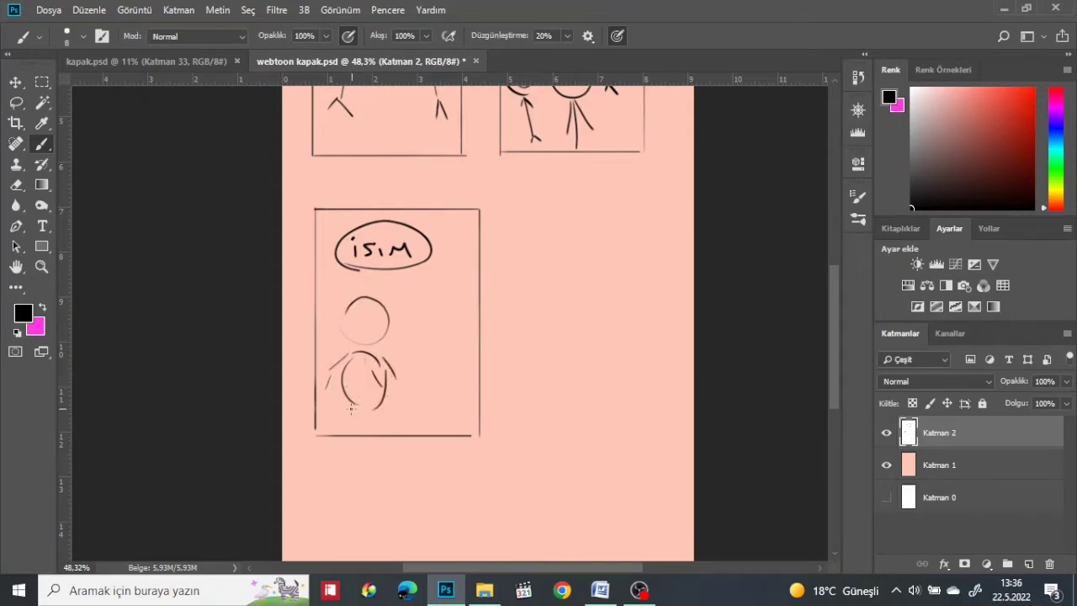
drag(418, 336, 463, 333)
drag(422, 370, 459, 366)
drag(418, 329, 431, 327)
drag(418, 323, 468, 313)
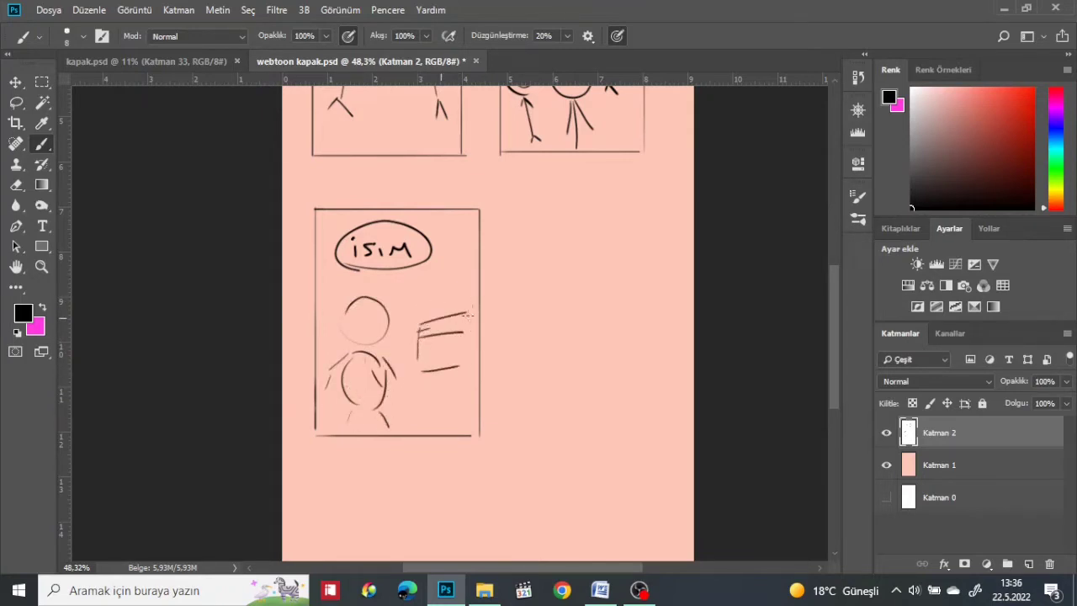
drag(432, 343, 434, 354)
drag(402, 332, 402, 355)
drag(408, 333, 409, 357)
drag(397, 313, 396, 328)
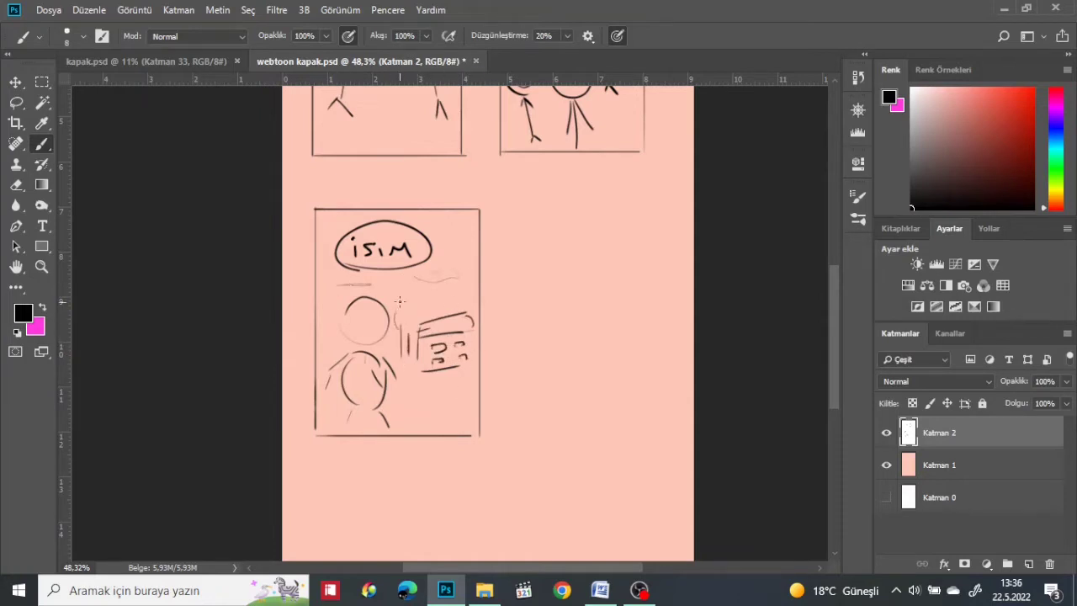
- Refine the figure's body and head guide lines, and begin a fourth panel on the right
mouse_move(387, 365)
mouse_down()
mouse_move(399, 392)
mouse_move(377, 427)
mouse_up()
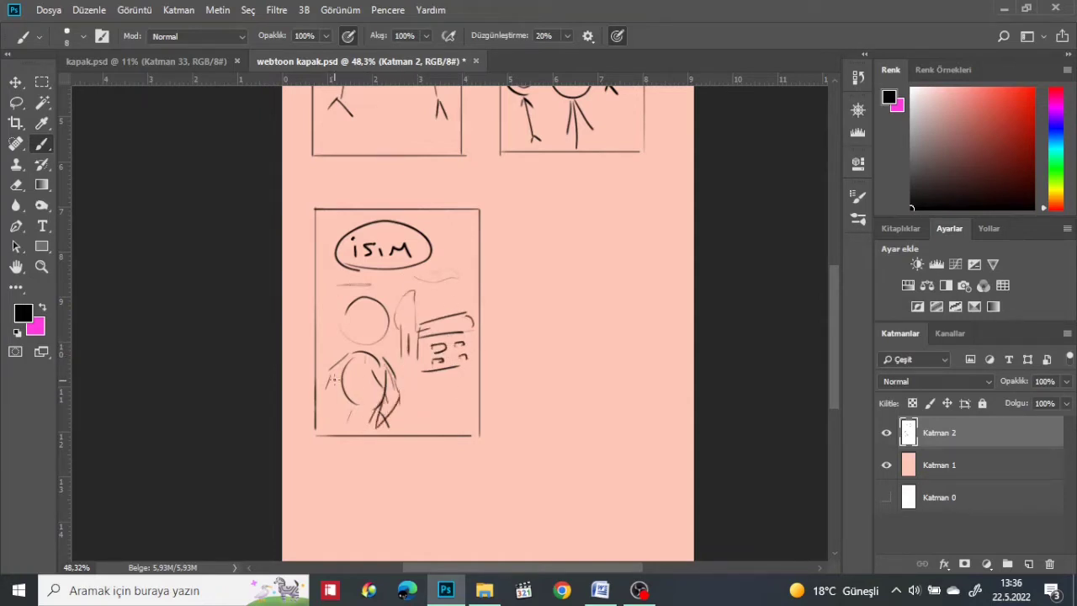
drag(340, 362, 325, 413)
drag(363, 305, 360, 340)
drag(348, 319, 377, 324)
mouse_move(515, 212)
mouse_down()
mouse_move(513, 427)
mouse_move(668, 424)
mouse_up()
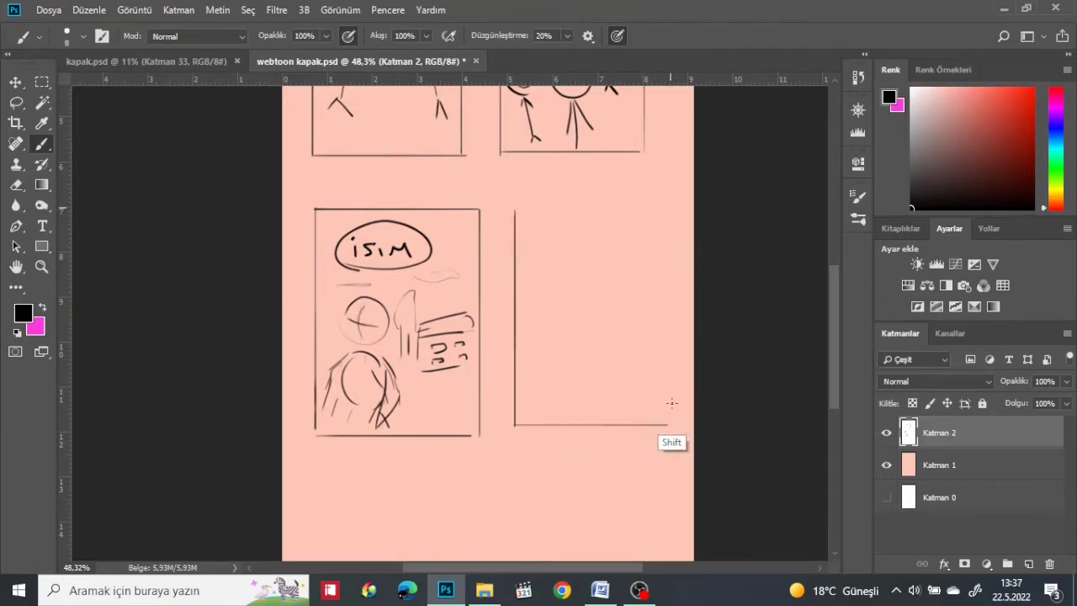
- Close the fourth panel frame and sketch straight grid guide lines inside it
drag(658, 212, 658, 420)
drag(515, 206, 660, 206)
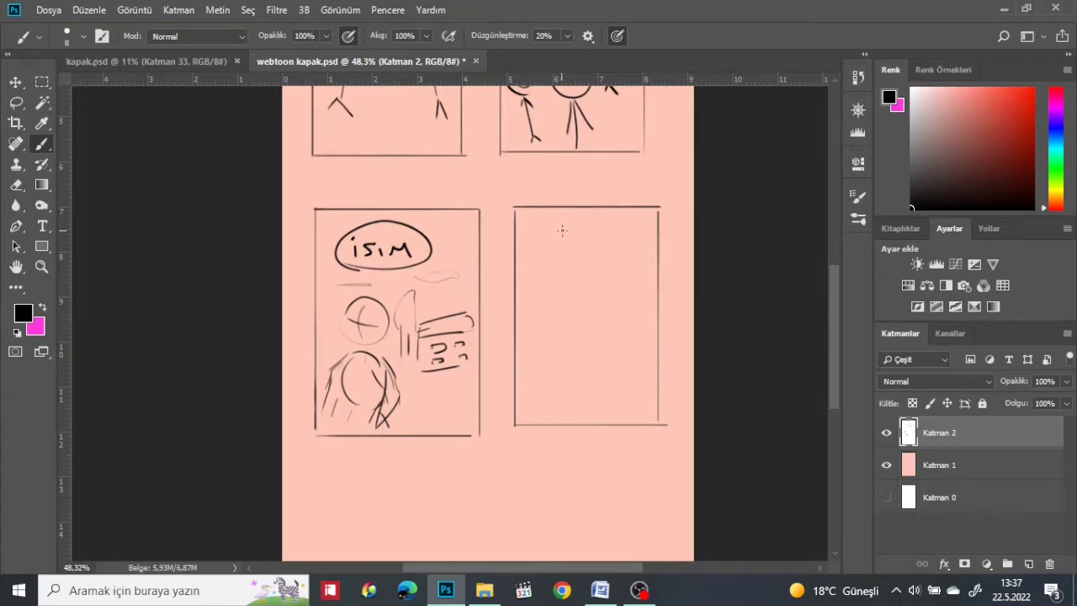
drag(567, 210, 566, 403)
drag(617, 210, 618, 413)
mouse_move(515, 286)
mouse_down()
mouse_move(659, 299)
mouse_move(659, 284)
mouse_up()
key(ctrl+z)
drag(526, 356, 661, 357)
click(567, 358)
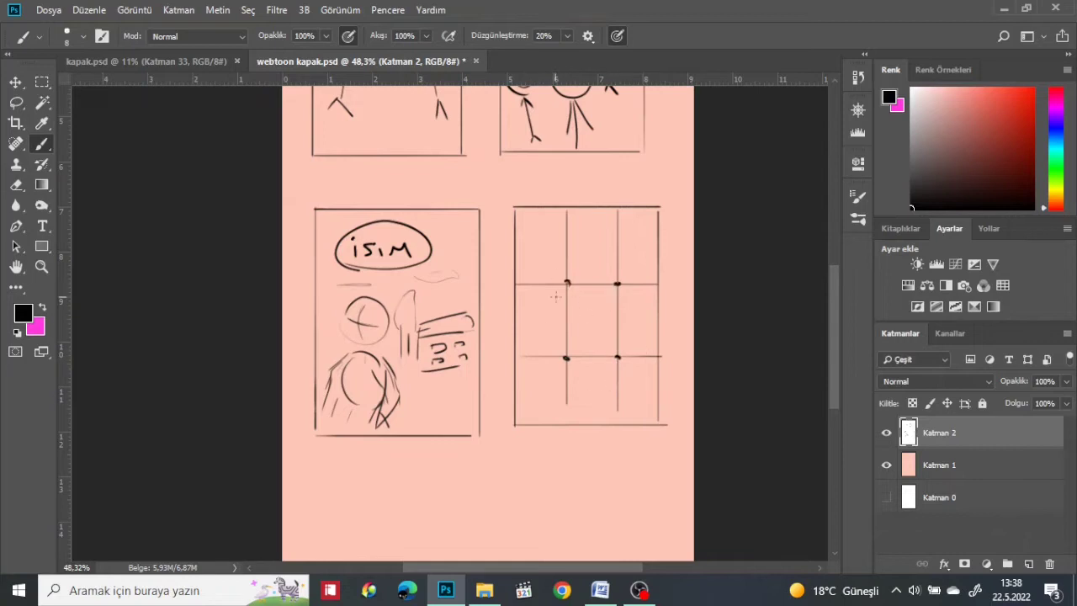
- Sketch a smiling figure with a round head and shoulders over the grid
mouse_move(549, 273)
mouse_down()
mouse_move(601, 286)
mouse_move(543, 313)
mouse_up()
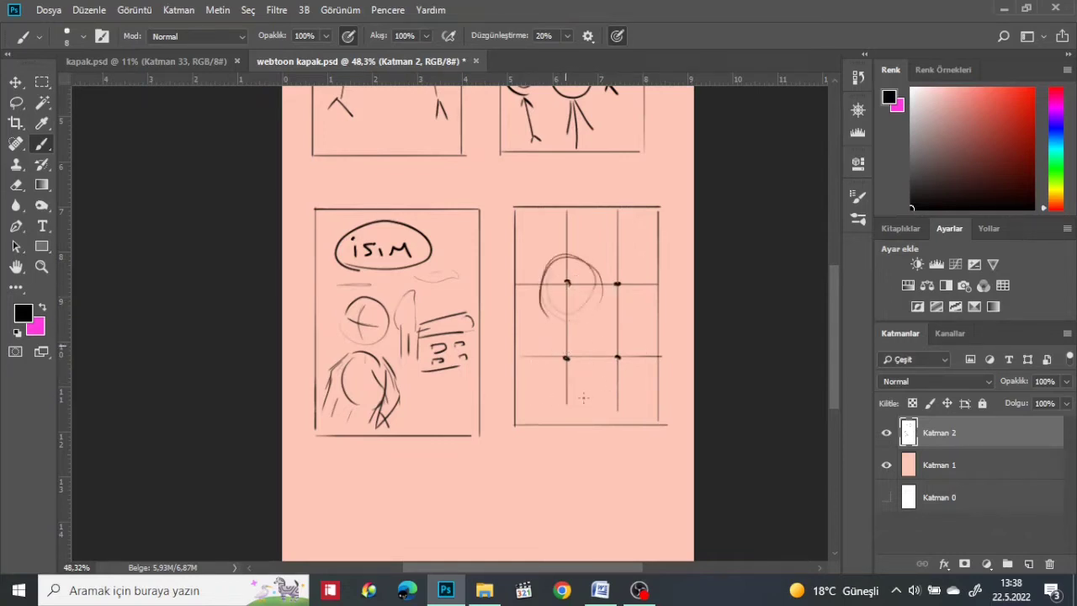
mouse_move(586, 327)
mouse_down()
mouse_move(553, 375)
mouse_move(613, 323)
mouse_move(546, 385)
mouse_up()
drag(543, 392, 610, 378)
drag(607, 331, 614, 373)
drag(542, 382, 574, 370)
drag(564, 299, 582, 302)
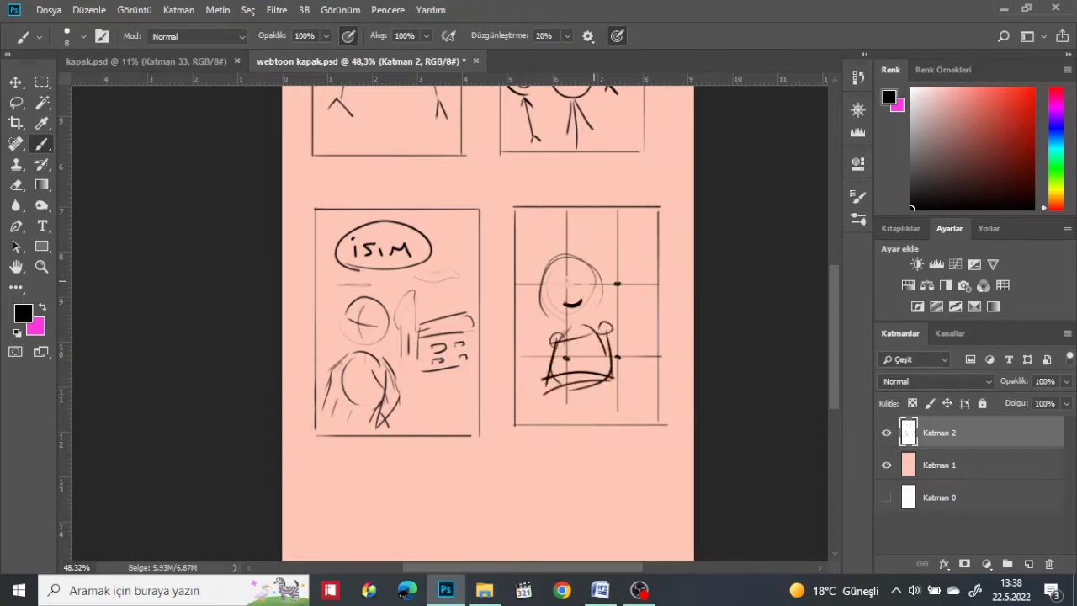
drag(589, 238, 608, 251)
drag(619, 248, 642, 264)
drag(638, 340, 648, 379)
drag(567, 389, 560, 419)
drag(601, 383, 613, 423)
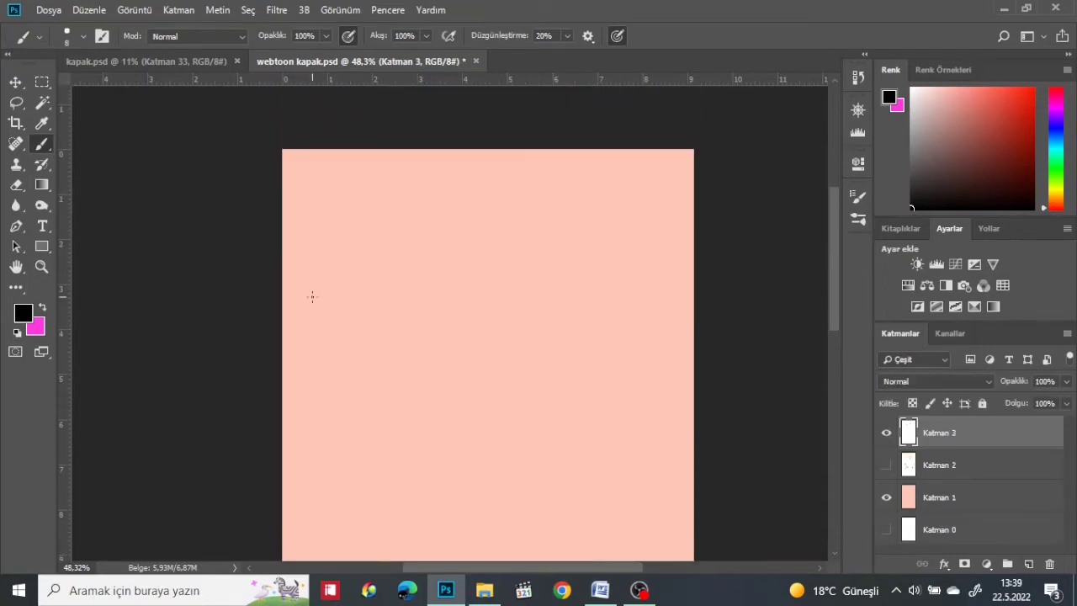
- Draw the panel border and a figure's head and body outline in the first panel
drag(336, 217, 481, 425)
drag(489, 215, 488, 403)
drag(337, 219, 495, 221)
mouse_move(304, 209)
mouse_down()
mouse_move(303, 319)
mouse_move(348, 327)
mouse_up()
drag(370, 333, 375, 401)
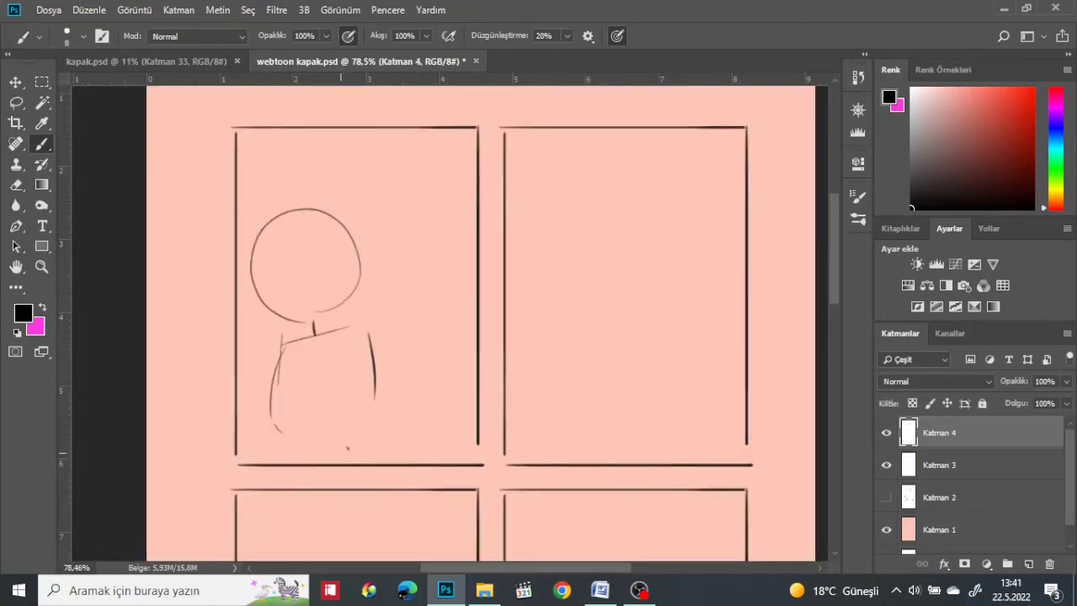
drag(347, 449, 276, 421)
drag(385, 380, 358, 446)
drag(266, 359, 281, 345)
drag(352, 328, 372, 337)
drag(271, 360, 269, 412)
- Draw a padlock on a chain beside the figure and an open padlock in the next panel
mouse_move(426, 208)
mouse_down()
mouse_move(451, 239)
mouse_move(439, 254)
mouse_up()
drag(420, 222, 430, 207)
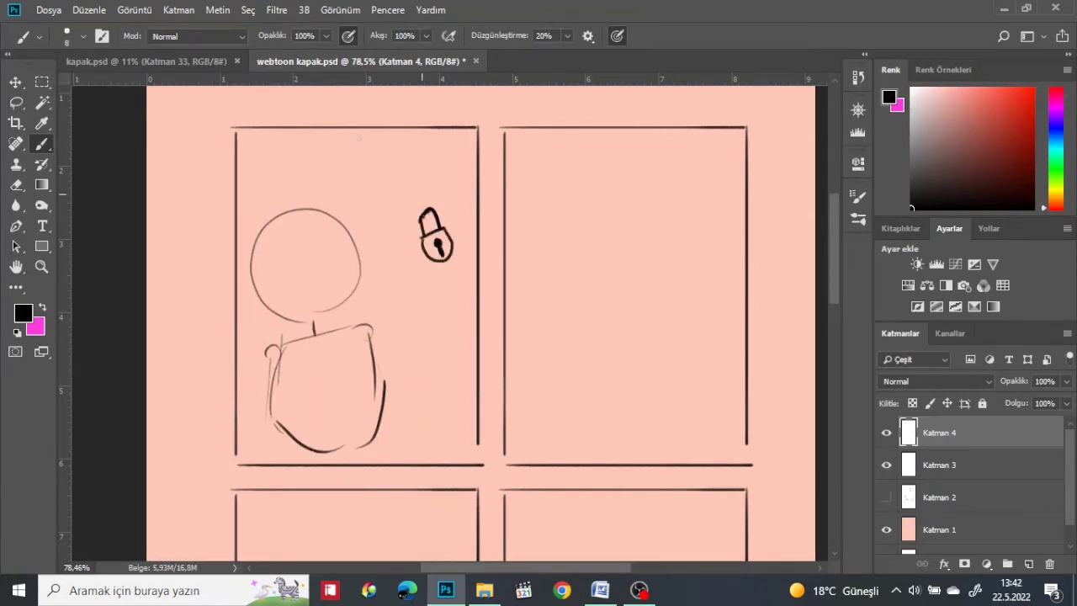
drag(344, 129, 477, 217)
mouse_move(588, 268)
mouse_down()
mouse_move(633, 253)
mouse_move(636, 279)
mouse_move(661, 281)
mouse_up()
drag(595, 290, 613, 377)
drag(660, 283, 616, 376)
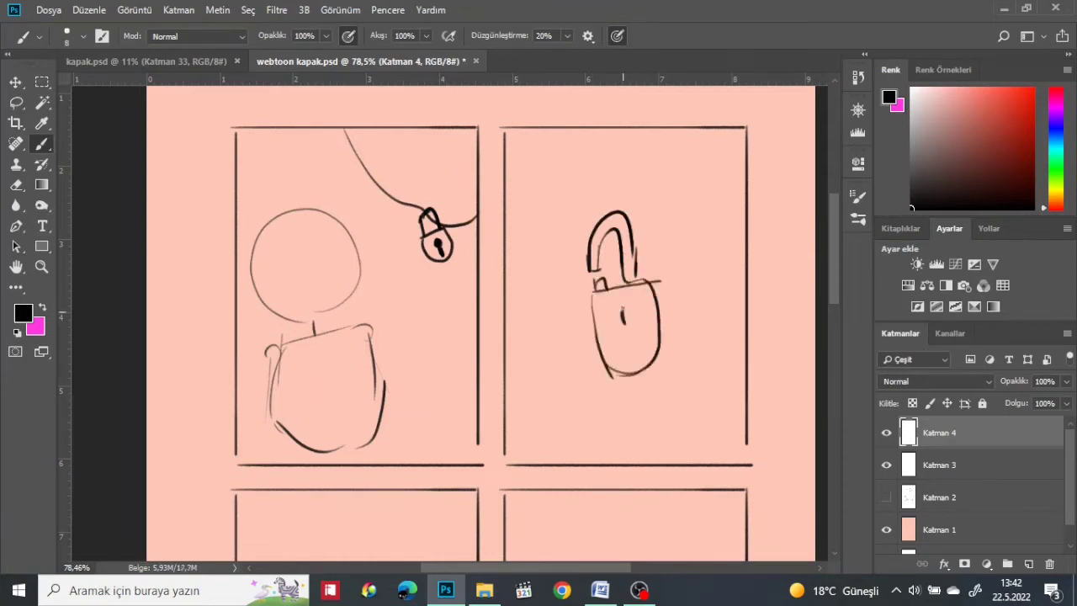
drag(622, 315, 629, 340)
- Sketch a dog in the lower left panel and cross long diagonal lines into an X
drag(421, 422, 454, 394)
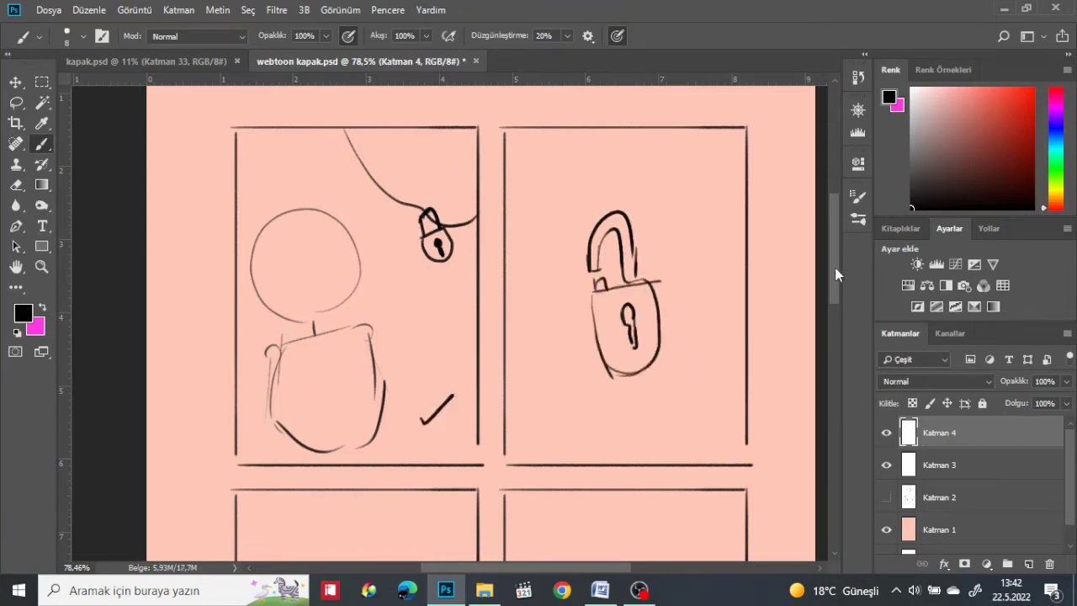
scroll(816, 412, down, 5)
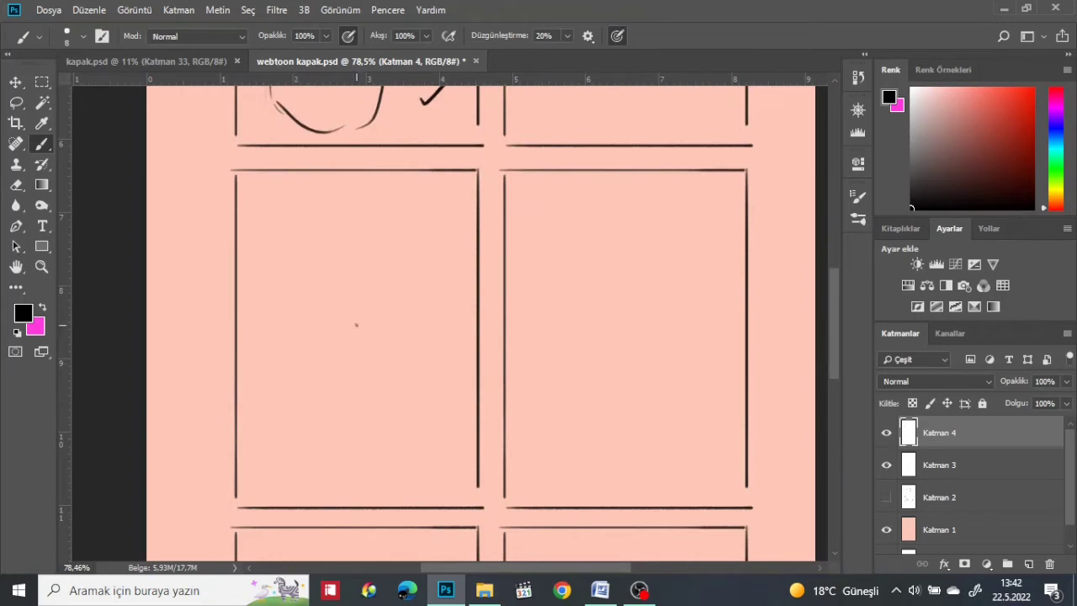
mouse_move(389, 359)
mouse_down()
mouse_move(367, 369)
mouse_move(402, 381)
mouse_move(465, 324)
mouse_move(449, 368)
mouse_move(476, 387)
mouse_up()
drag(477, 375, 460, 357)
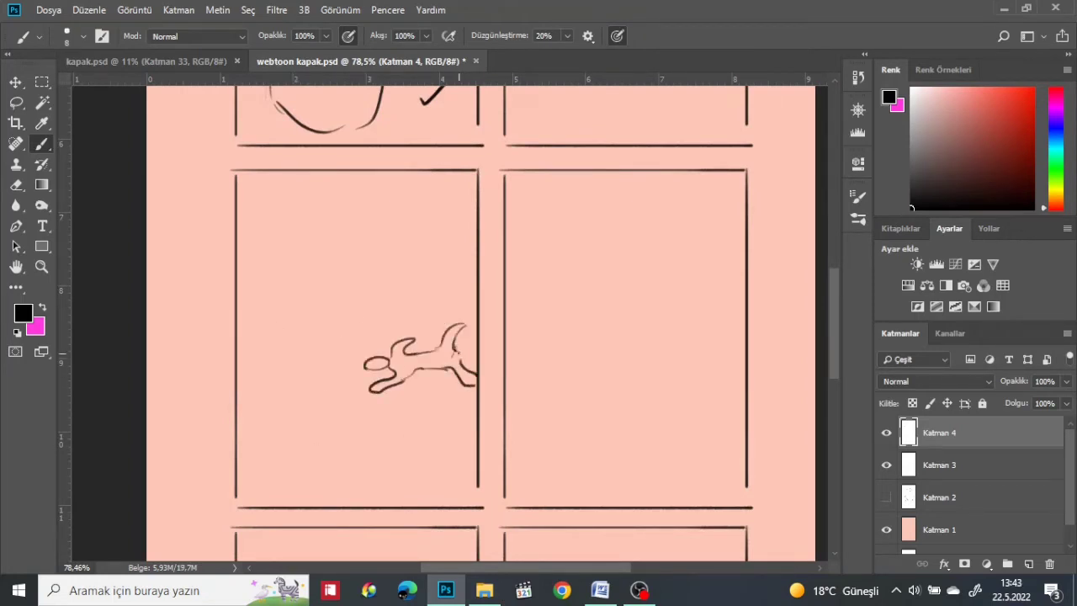
drag(238, 322, 468, 263)
drag(238, 331, 483, 266)
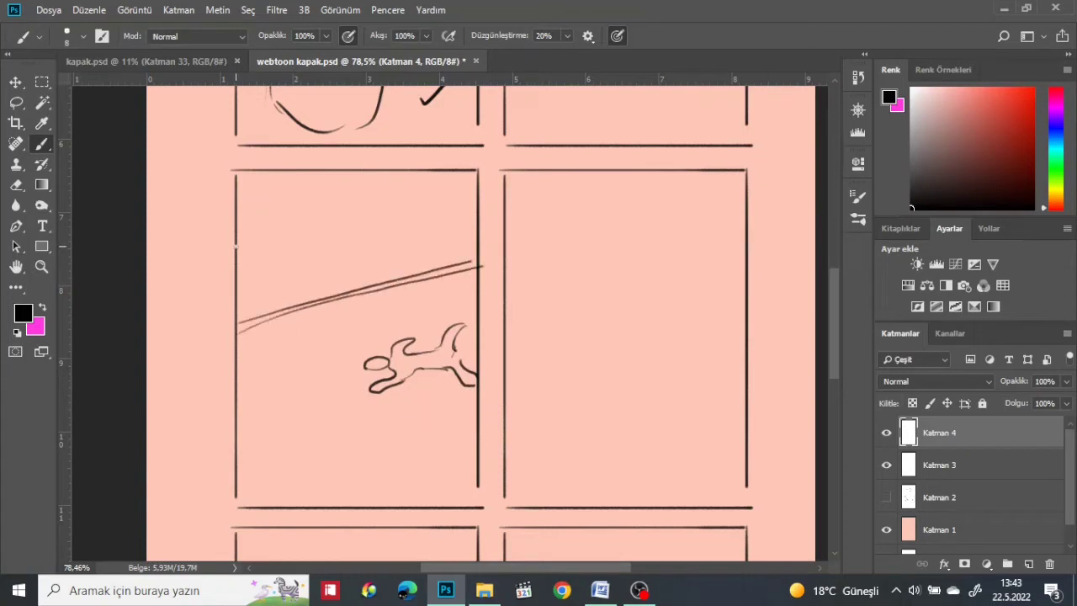
mouse_move(236, 235)
mouse_down()
mouse_move(481, 308)
mouse_move(483, 321)
mouse_up()
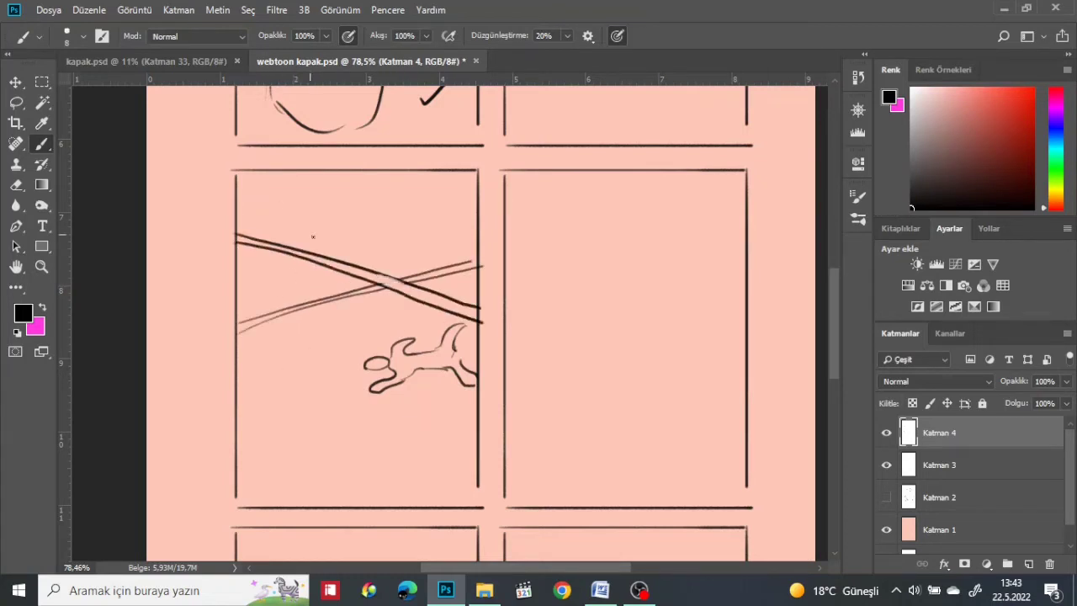
- Sketch a character with a large head, body and arm
drag(252, 337, 252, 221)
drag(319, 343, 420, 437)
drag(265, 355, 271, 478)
drag(323, 341, 439, 505)
drag(343, 387, 401, 450)
mouse_move(402, 459)
mouse_down()
mouse_move(383, 484)
mouse_move(403, 496)
mouse_up()
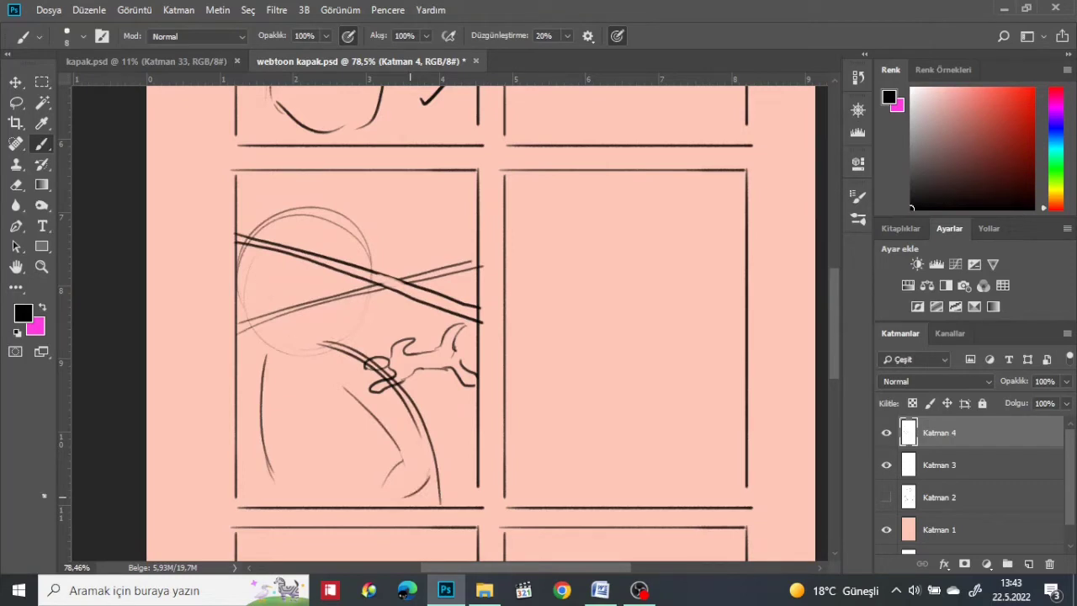
drag(263, 363, 244, 475)
drag(236, 493, 270, 464)
- Give the character an angry eyebrow, eye and frowning mouth, clearing lines off the face
scroll(455, 416, up, 3)
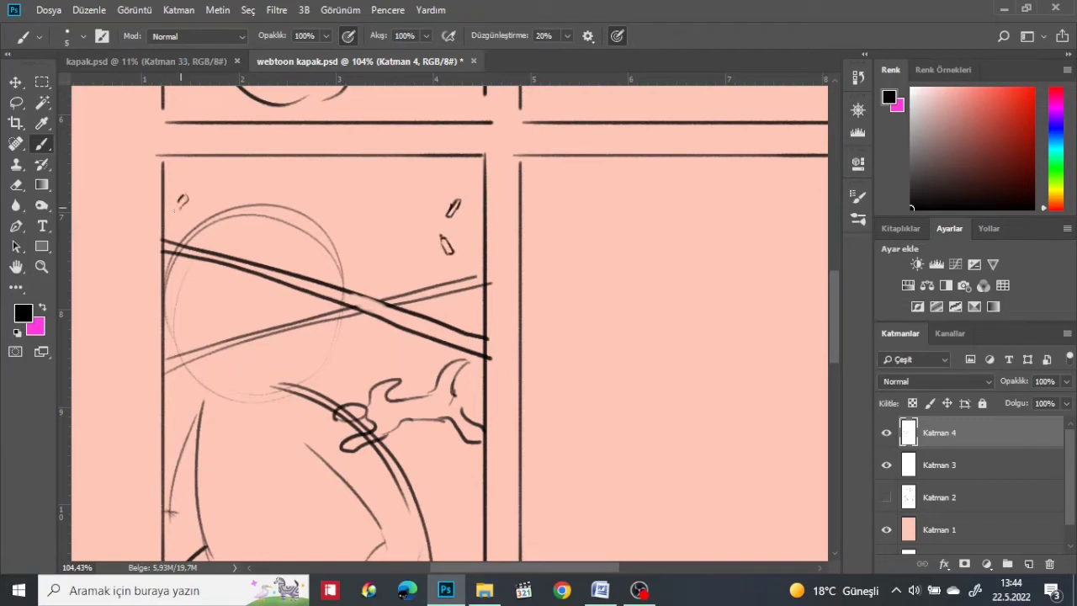
scroll(449, 365, down, 3)
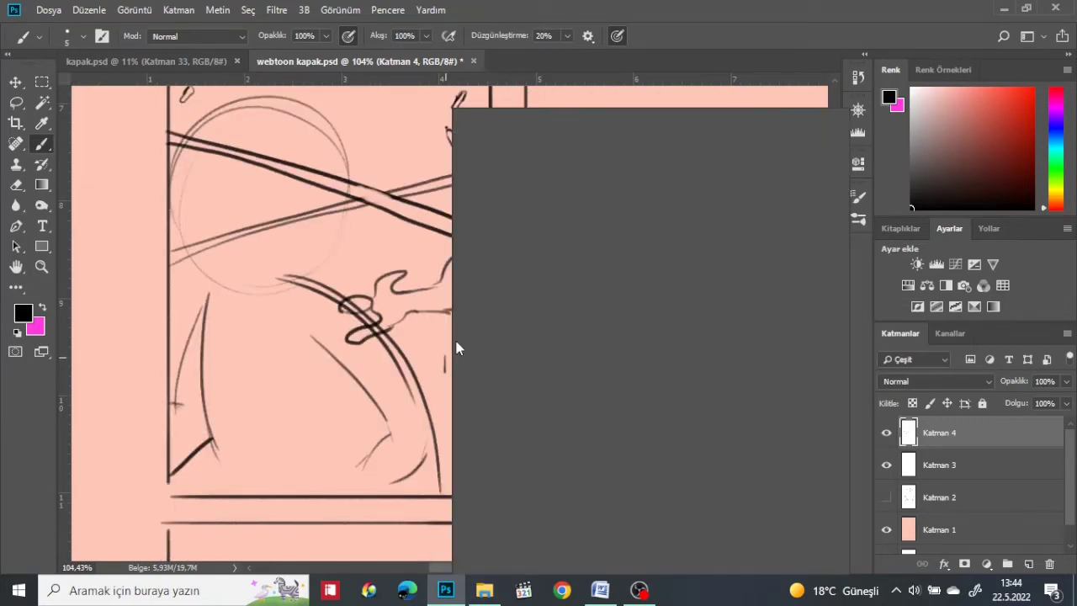
drag(447, 354, 451, 371)
key(ctrl+z)
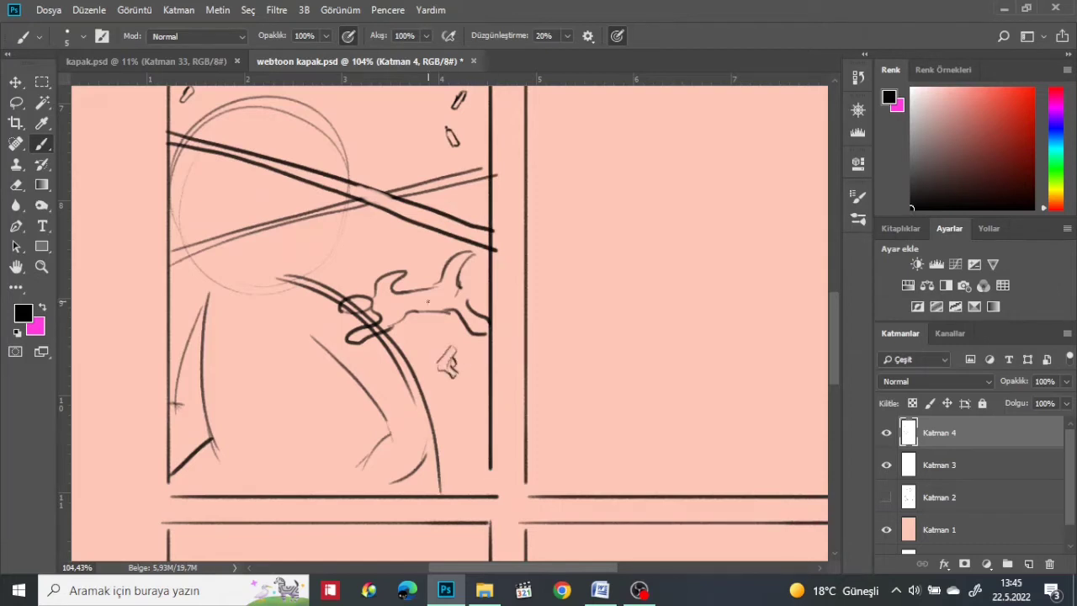
mouse_move(187, 165)
mouse_down()
mouse_move(215, 178)
mouse_move(304, 170)
mouse_up()
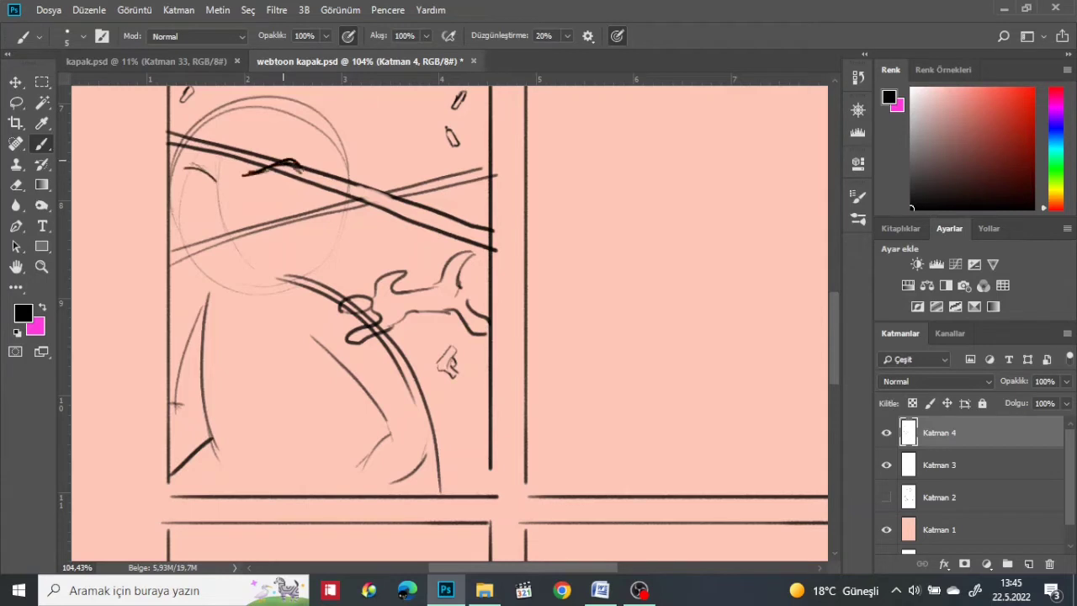
mouse_move(185, 137)
mouse_down()
mouse_move(290, 181)
mouse_move(227, 250)
mouse_up()
drag(341, 299, 395, 336)
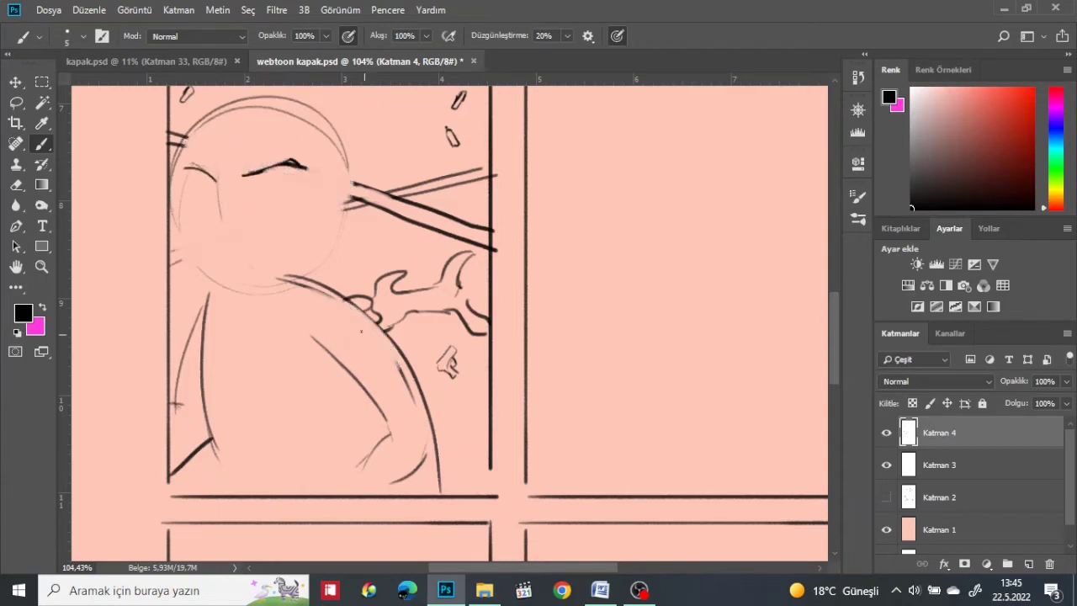
mouse_move(214, 177)
mouse_down()
mouse_move(217, 220)
mouse_move(214, 200)
mouse_up()
drag(219, 246, 252, 247)
- Draw small flowers with stems in the next panel
scroll(600, 406, down, 5)
scroll(505, 436, up, 1)
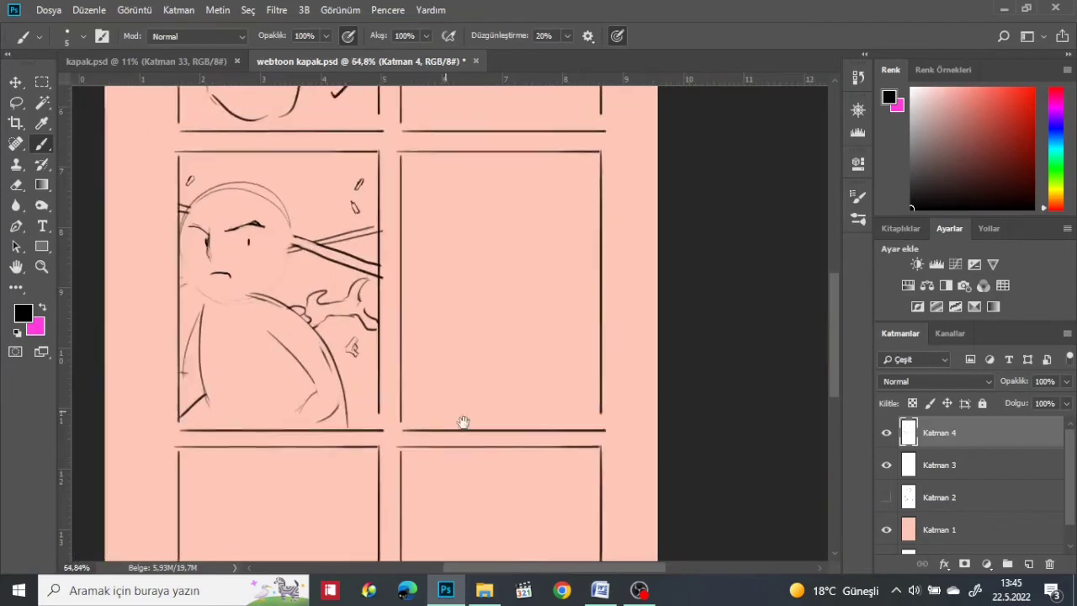
drag(463, 222, 468, 268)
mouse_move(568, 249)
mouse_down()
mouse_move(589, 271)
mouse_move(602, 244)
mouse_up()
drag(601, 263, 579, 278)
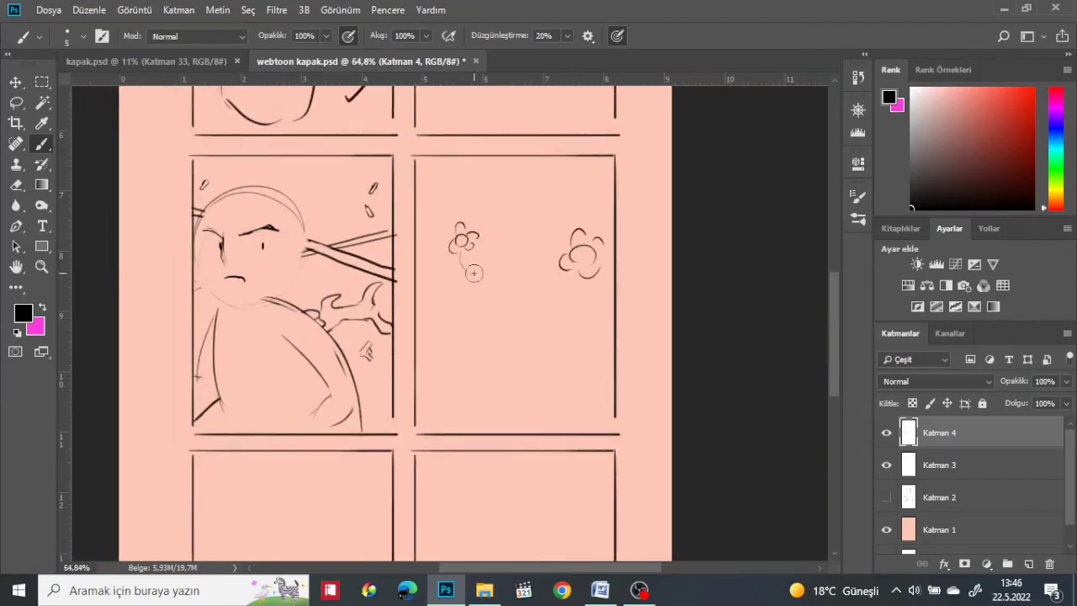
- Sketch a round-headed figure with raised arms among the flowers, adding another flower
drag(517, 264, 515, 311)
drag(502, 283, 533, 274)
drag(527, 323, 552, 357)
drag(423, 273, 505, 343)
drag(579, 304, 549, 338)
drag(493, 342, 497, 381)
drag(517, 250, 524, 252)
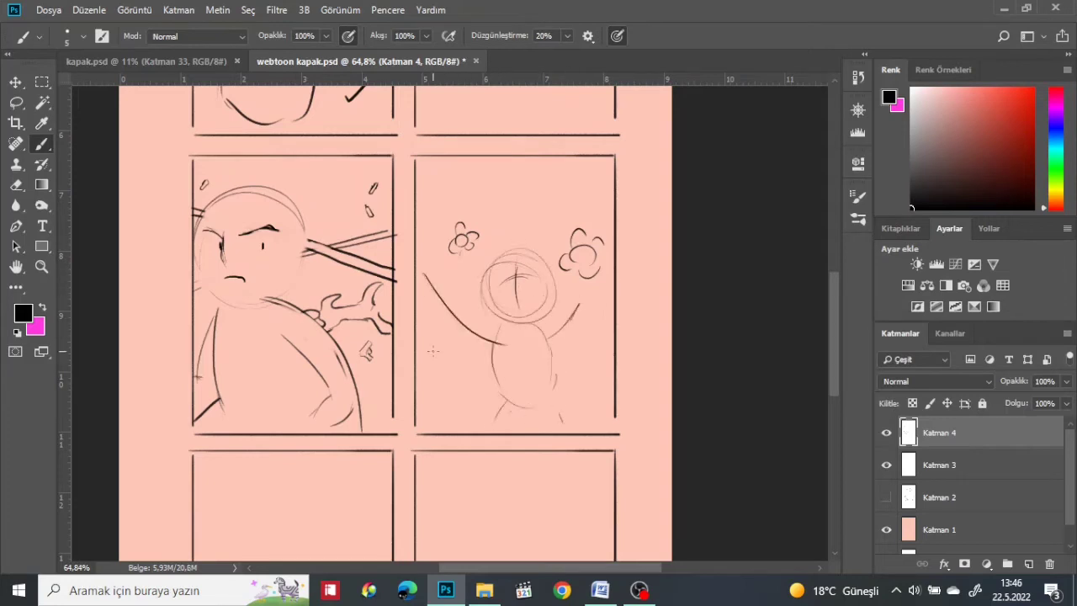
mouse_move(454, 375)
mouse_down()
mouse_move(439, 353)
mouse_move(466, 361)
mouse_up()
drag(836, 343, 836, 402)
- Dab yellow, cyan and orange colour dots into the empty lower-left panel
click(241, 266)
click(1008, 91)
click(281, 265)
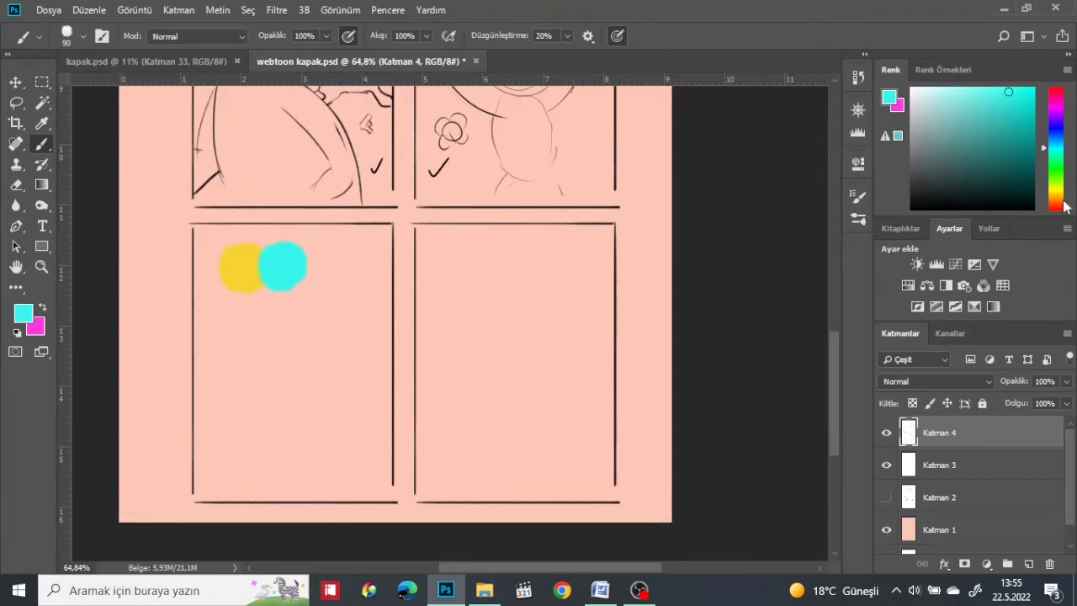
click(1051, 201)
click(253, 296)
- Block in a light grey head with darker top, dark-brown hair and body
click(1029, 182)
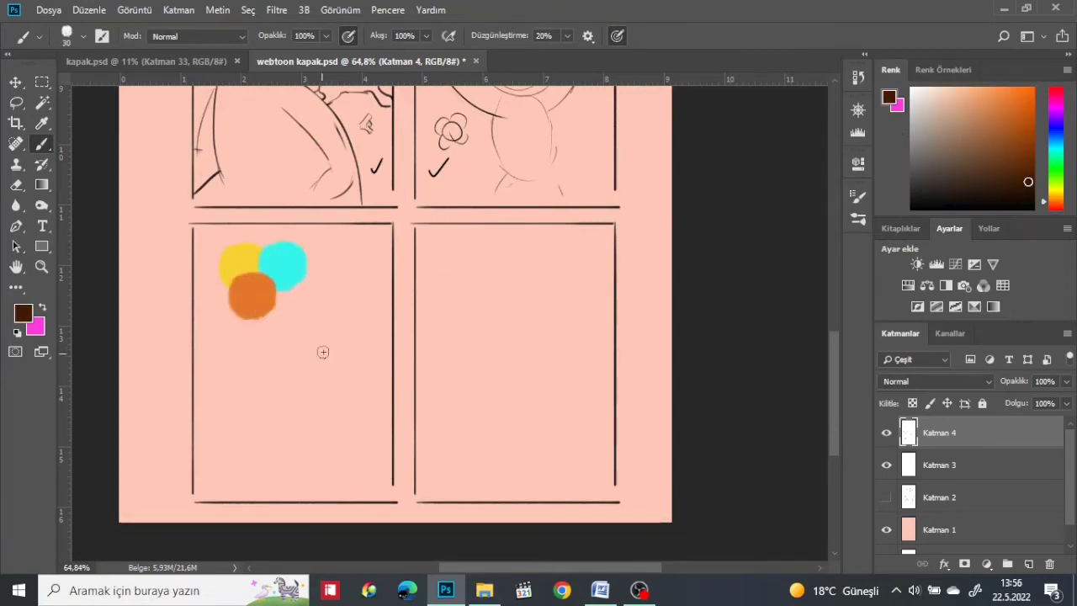
drag(301, 332, 304, 336)
drag(320, 404, 345, 438)
mouse_move(298, 337)
mouse_down()
mouse_move(349, 379)
mouse_move(345, 371)
mouse_up()
click(913, 110)
click(926, 174)
mouse_move(295, 337)
mouse_down()
mouse_move(336, 332)
mouse_move(352, 370)
mouse_move(353, 357)
mouse_up()
alt+click(337, 416)
mouse_move(332, 476)
mouse_down()
mouse_move(358, 447)
mouse_move(322, 449)
mouse_move(370, 438)
mouse_move(351, 457)
mouse_up()
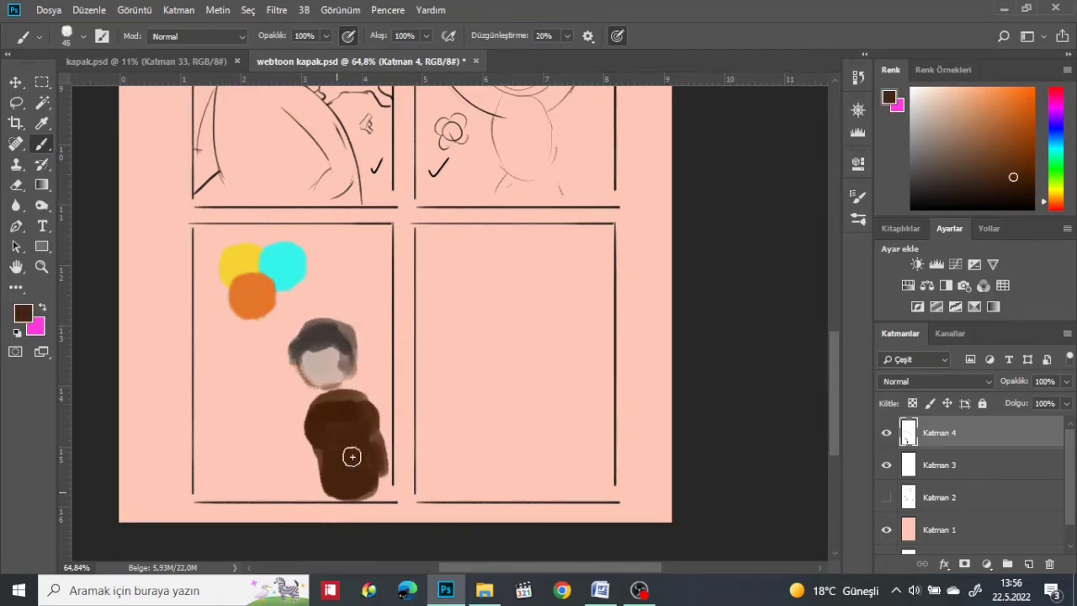
- Wash bluish grey over the panel with a larger brush; try an olive patch, undone
alt+click(294, 339)
key(bracketright)
key(bracketright)
key(bracketright)
mouse_move(202, 244)
mouse_down()
mouse_move(277, 353)
mouse_move(253, 421)
mouse_up()
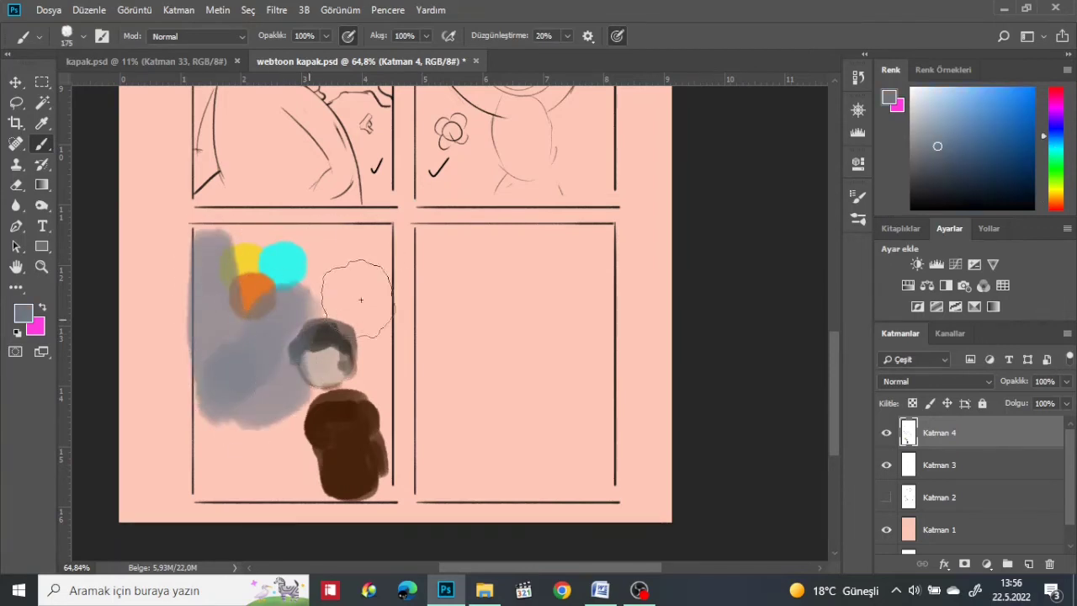
drag(360, 299, 345, 266)
click(957, 158)
mouse_move(221, 446)
mouse_down()
mouse_move(218, 459)
mouse_move(312, 484)
mouse_up()
key(ctrl+z)
- Switch to the thin 'line' brush preset and paint an olive ground patch with a dark post
click(68, 35)
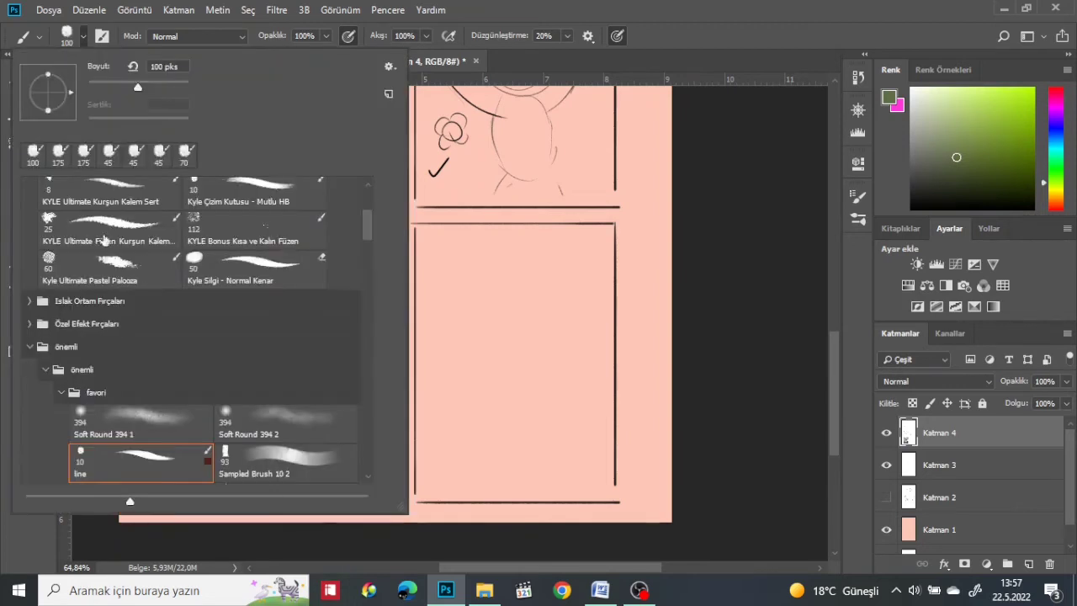
double_click(139, 458)
drag(447, 375, 479, 386)
key(ctrl+z)
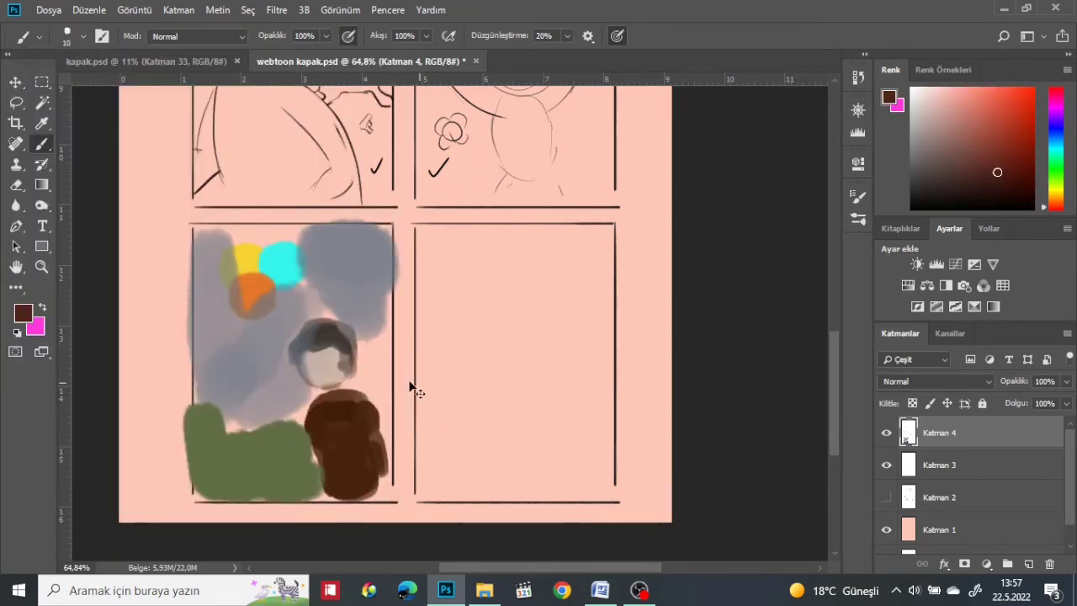
key(ctrl+z)
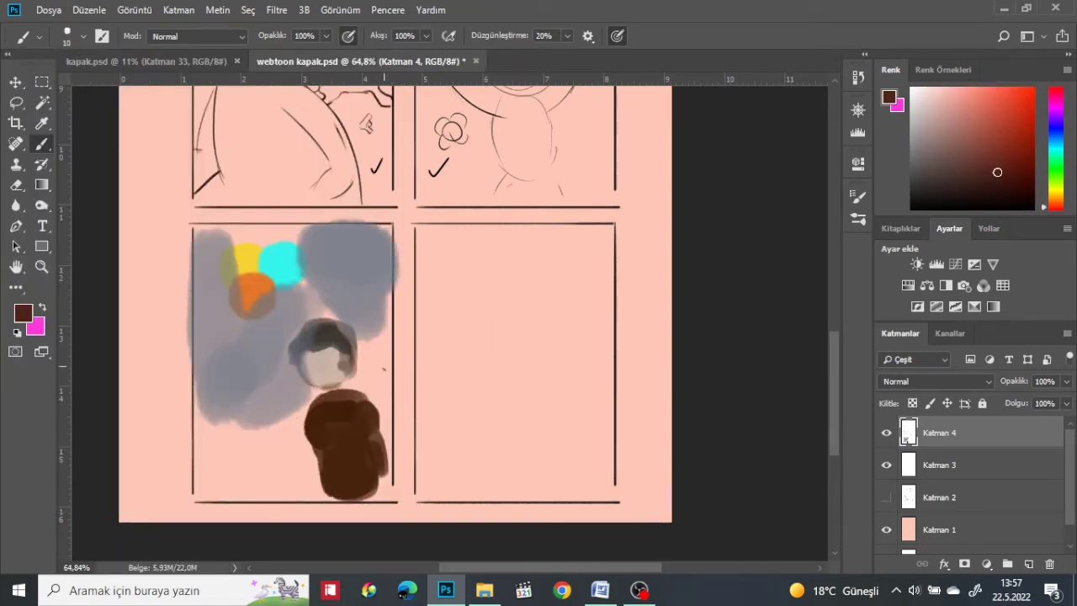
mouse_move(206, 434)
mouse_down()
mouse_move(223, 471)
mouse_move(287, 471)
mouse_move(238, 440)
mouse_up()
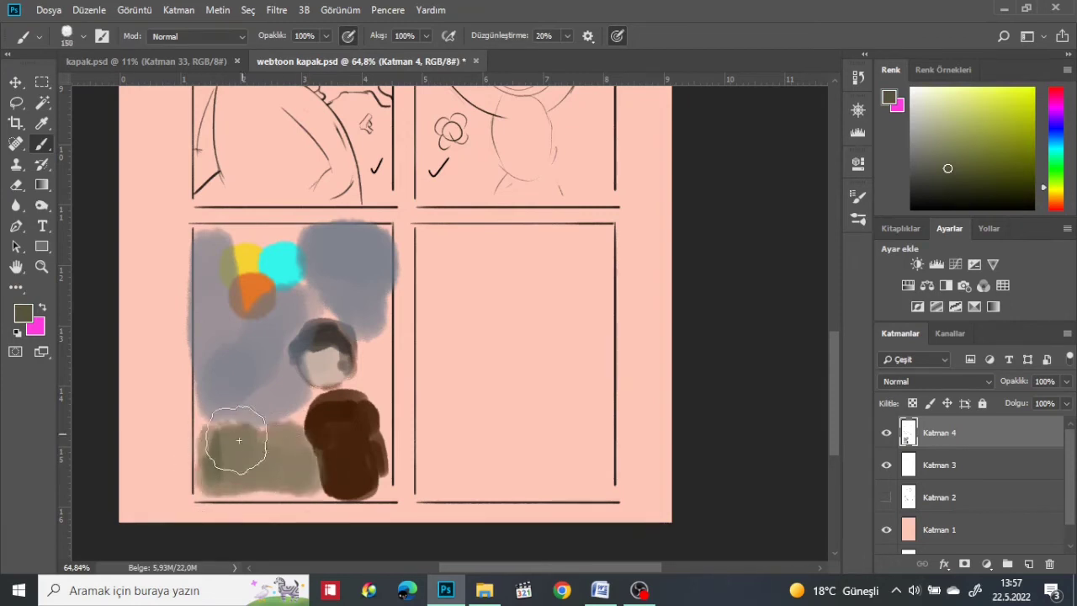
drag(212, 355, 212, 455)
drag(252, 425, 285, 430)
- Eyedrop the grey to smooth the background, then repaint the yellow and orange circles
alt+click(371, 337)
drag(371, 337, 389, 486)
mouse_move(383, 303)
mouse_down()
mouse_move(370, 396)
mouse_move(290, 420)
mouse_up()
mouse_move(295, 232)
mouse_down()
mouse_move(235, 233)
mouse_move(261, 298)
mouse_up()
alt+click(238, 255)
alt+click(252, 293)
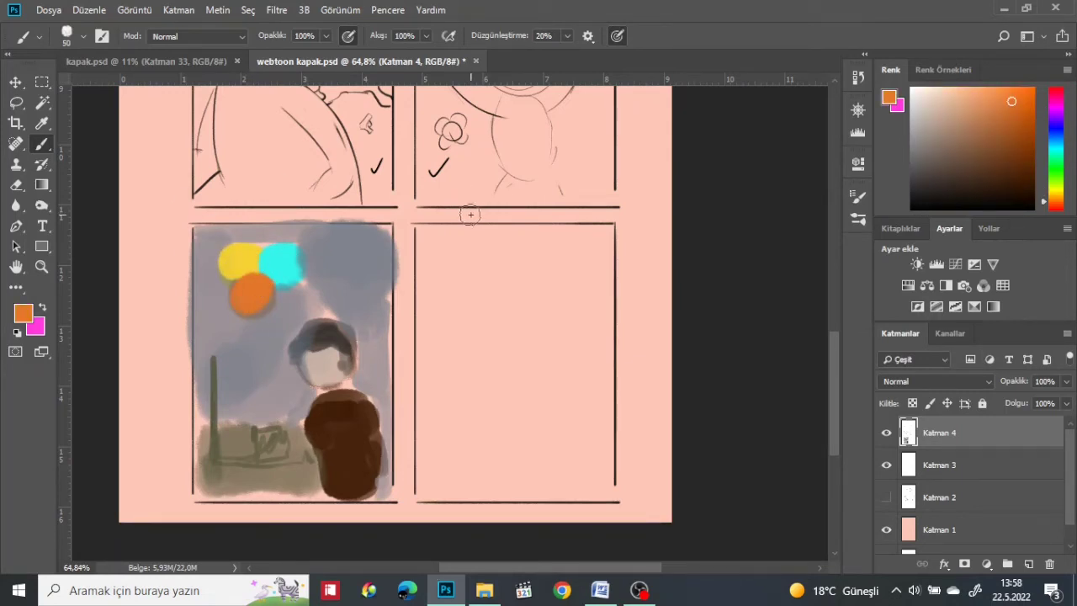
key(bracketleft)
key(bracketleft)
key(bracketleft)
- Hide the colour layer, add a new layer and draw a black stick figure in the left panel
click(886, 432)
click(1028, 564)
alt+click(253, 223)
drag(232, 258, 229, 285)
drag(232, 288, 231, 345)
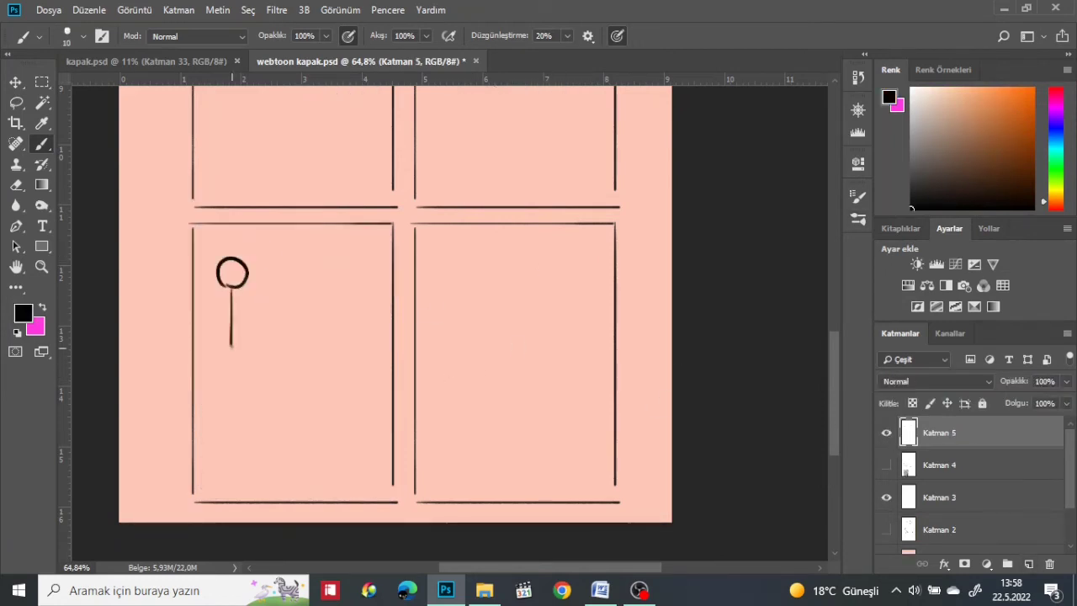
key(ctrl+z)
mouse_move(226, 293)
mouse_down()
mouse_move(252, 321)
mouse_move(285, 295)
mouse_move(210, 333)
mouse_up()
mouse_move(232, 330)
mouse_down()
mouse_move(242, 340)
mouse_move(232, 398)
mouse_up()
drag(251, 344, 263, 389)
- Draw a second stick figure facing the first one on the right
mouse_move(325, 251)
mouse_down()
mouse_move(330, 315)
mouse_move(318, 293)
mouse_up()
mouse_move(345, 279)
mouse_down()
mouse_move(358, 318)
mouse_move(330, 379)
mouse_up()
drag(345, 334, 360, 389)
drag(454, 335, 560, 303)
- Sketch the girl's oval head in the right panel with ears, brow, jaw, closed eyes and cheek
drag(450, 363, 465, 407)
drag(565, 318, 574, 371)
drag(456, 396, 496, 411)
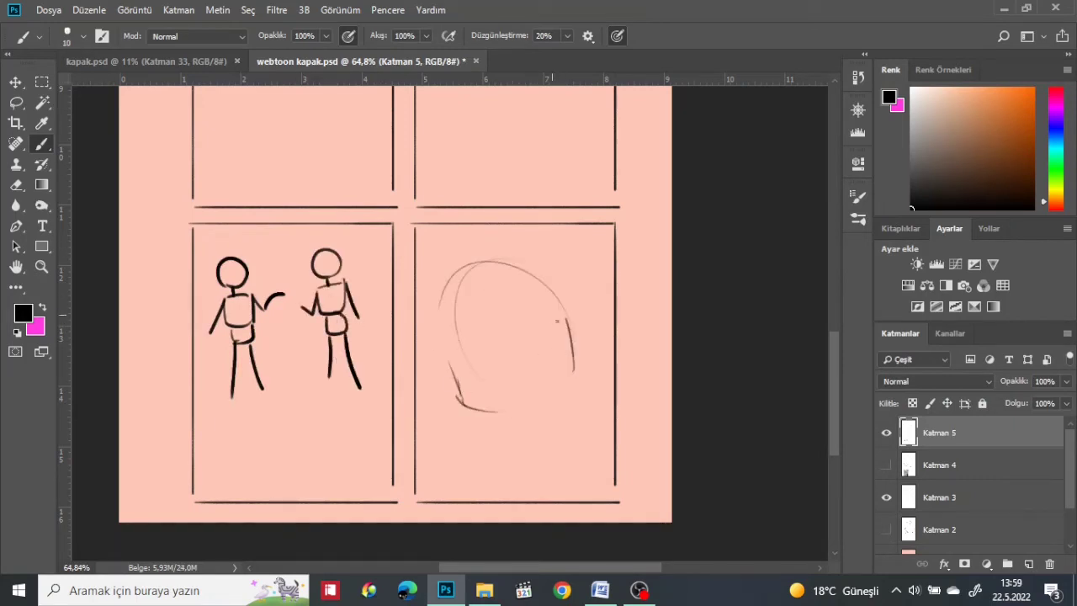
drag(538, 340, 569, 348)
drag(549, 345, 561, 340)
drag(438, 345, 462, 350)
mouse_move(452, 363)
mouse_down()
mouse_move(456, 384)
mouse_move(503, 410)
mouse_up()
mouse_move(487, 340)
mouse_down()
mouse_move(525, 348)
mouse_move(470, 372)
mouse_move(505, 413)
mouse_up()
drag(547, 357, 509, 409)
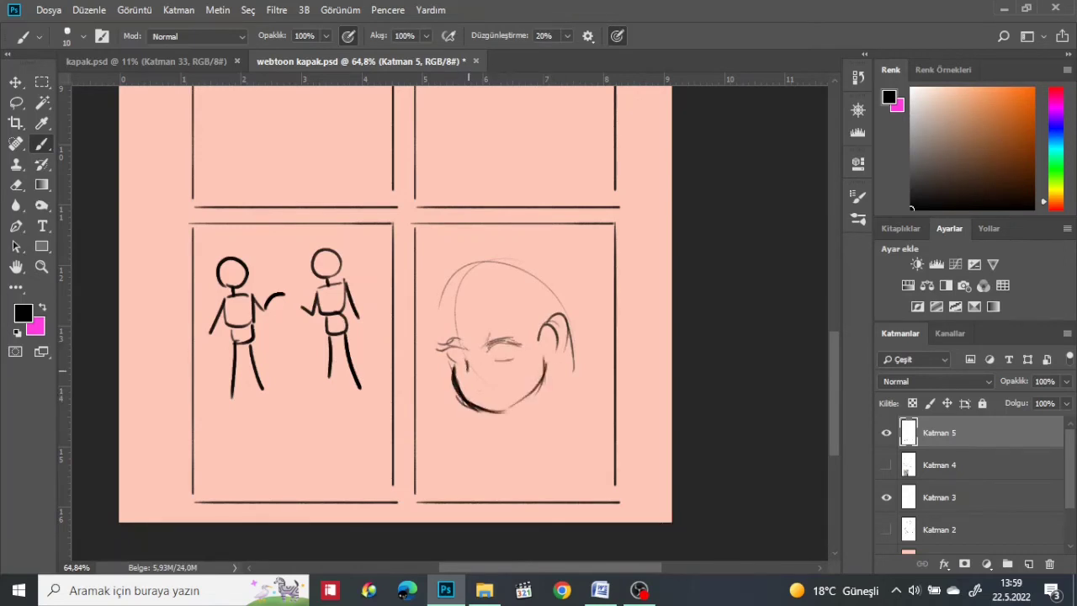
drag(468, 354, 473, 379)
- Add her bangs, hair outline, neck and shoulders, and save the file
drag(492, 343, 524, 347)
drag(448, 283, 420, 384)
drag(436, 377, 448, 437)
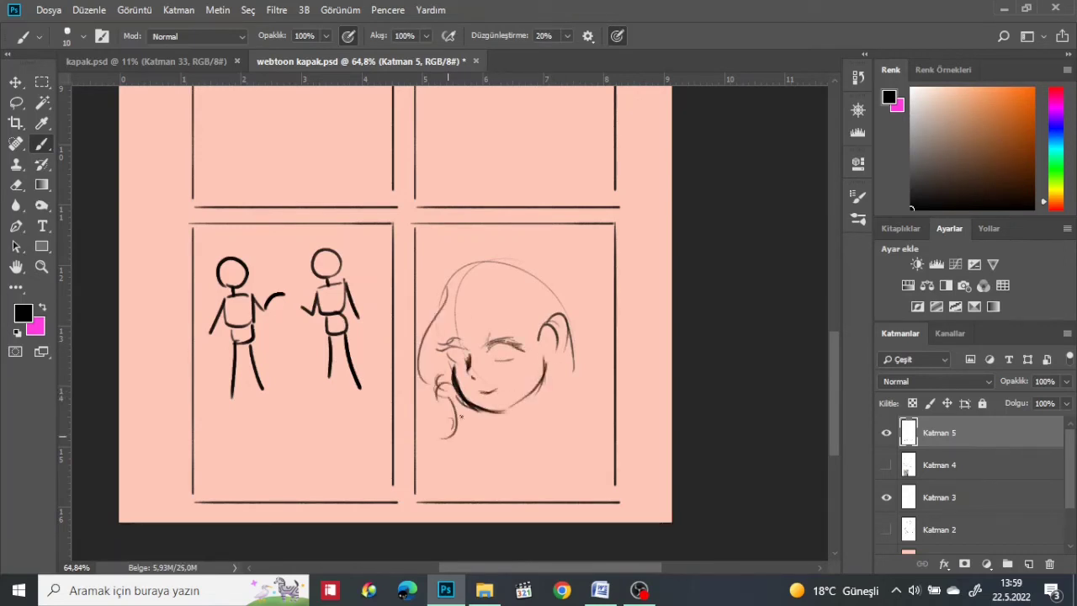
mouse_move(468, 259)
mouse_down()
mouse_move(424, 337)
mouse_move(538, 258)
mouse_up()
mouse_move(530, 261)
mouse_down()
mouse_move(594, 350)
mouse_move(576, 414)
mouse_up()
drag(556, 345, 546, 364)
mouse_move(538, 384)
mouse_down()
mouse_move(535, 419)
mouse_move(454, 478)
mouse_up()
drag(543, 407, 612, 444)
drag(485, 449, 470, 492)
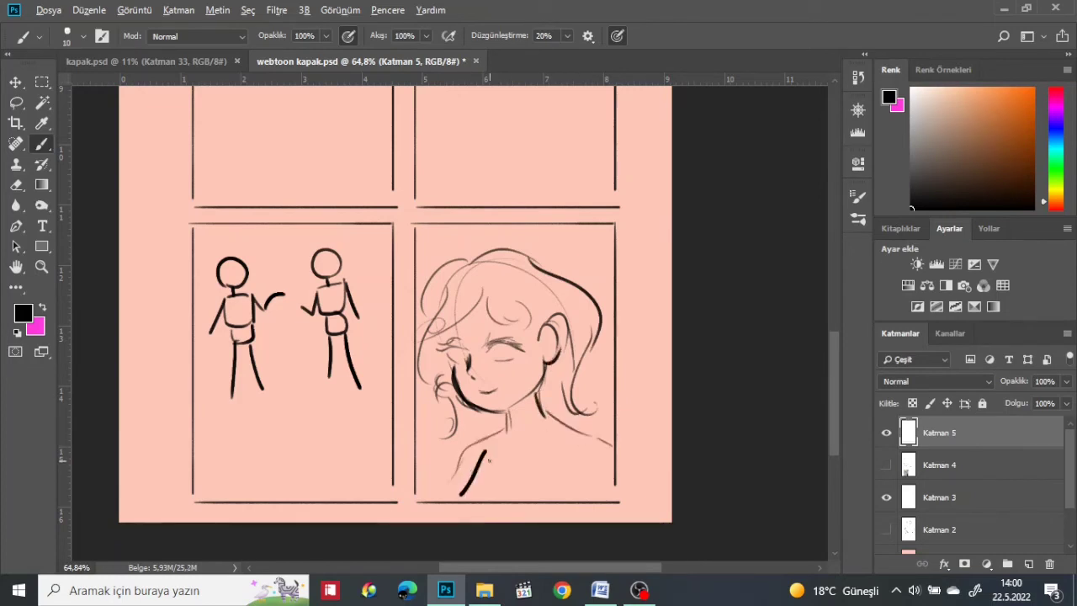
key(ctrl+s)
- Draw the girl's arm, shoulder, chest and collarbone lines
drag(579, 449, 574, 488)
drag(454, 468, 430, 499)
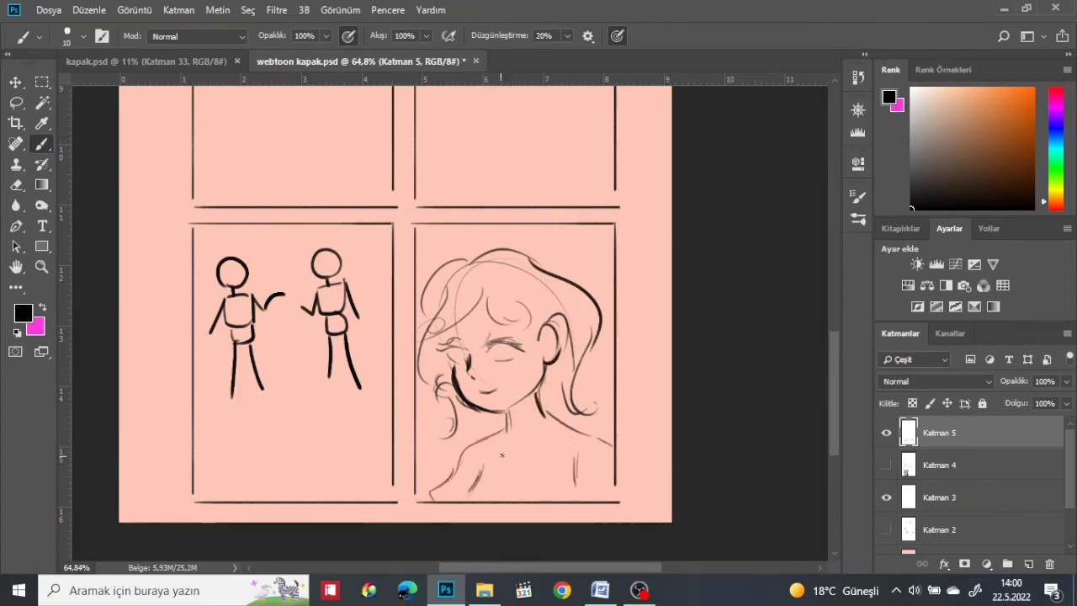
drag(496, 422, 501, 473)
drag(566, 426, 512, 473)
drag(553, 424, 567, 449)
- Redraw the eyes open with dark irises and add curls all around her hair
mouse_move(470, 351)
mouse_down()
mouse_move(454, 362)
mouse_move(510, 360)
mouse_move(448, 352)
mouse_move(523, 350)
mouse_up()
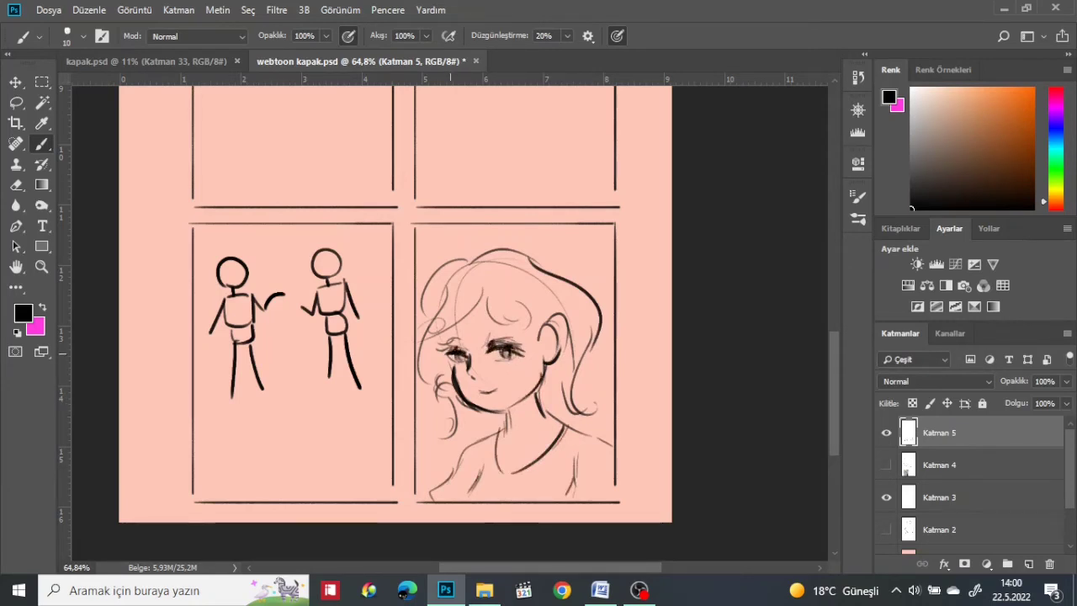
mouse_move(455, 381)
mouse_down()
mouse_move(466, 399)
mouse_move(426, 448)
mouse_up()
mouse_move(463, 299)
mouse_down()
mouse_move(488, 328)
mouse_move(552, 337)
mouse_up()
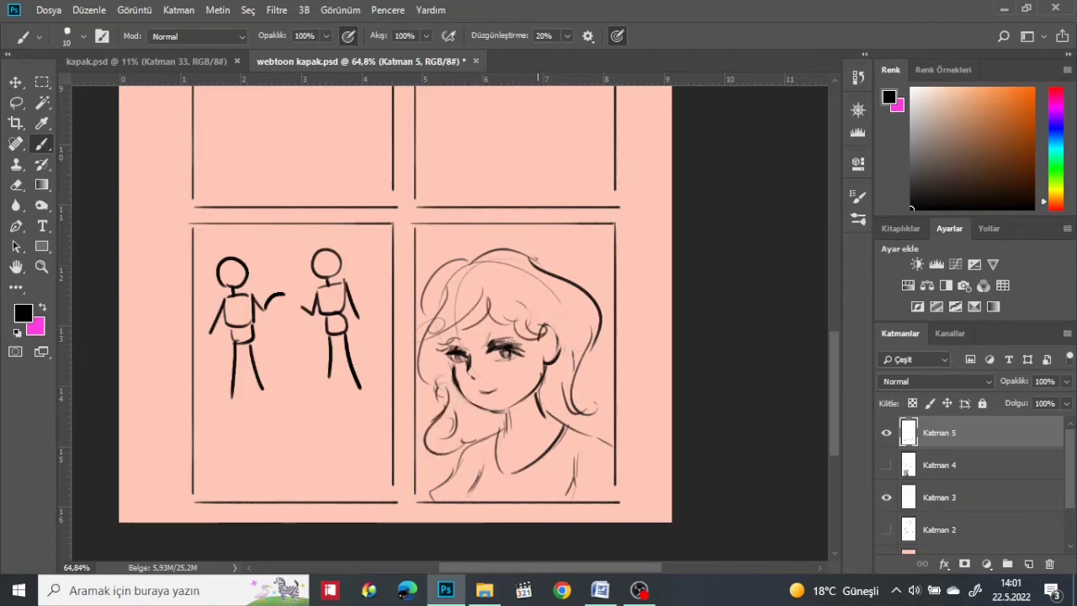
drag(532, 292, 565, 253)
drag(581, 348, 608, 439)
drag(579, 387, 560, 429)
mouse_move(491, 310)
mouse_down()
mouse_move(434, 362)
mouse_move(436, 378)
mouse_up()
mouse_move(476, 405)
mouse_down()
mouse_move(454, 436)
mouse_move(485, 431)
mouse_up()
drag(457, 453, 438, 472)
- Draw a stick figure with sweeping curved motion arcs in the upper-left panel
scroll(834, 420, up, 5)
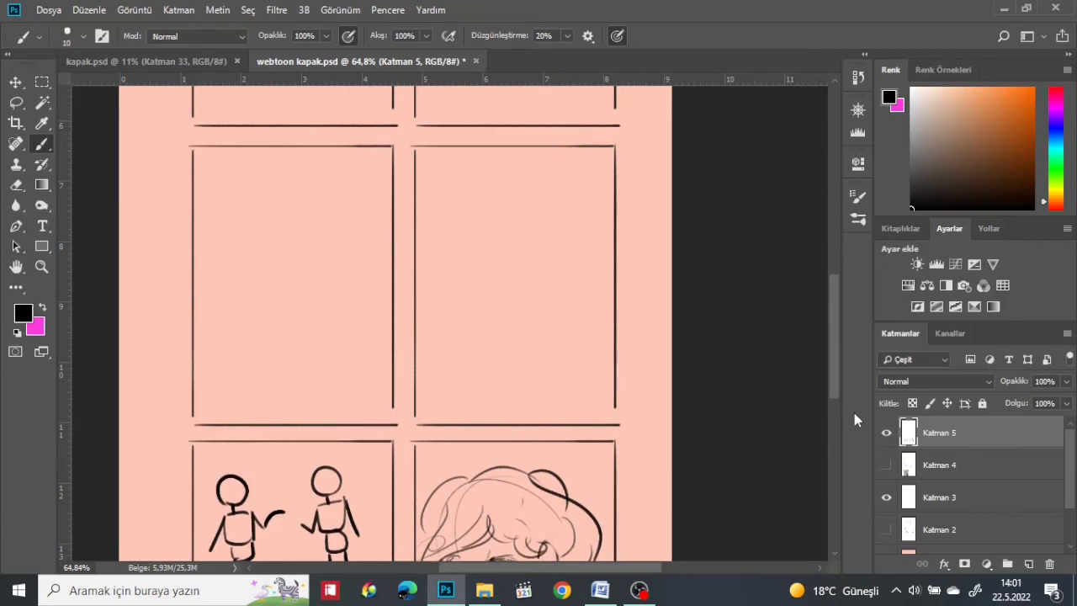
drag(251, 239, 249, 241)
mouse_move(254, 266)
mouse_down()
mouse_move(253, 301)
mouse_move(270, 308)
mouse_up()
drag(261, 190, 328, 234)
drag(306, 278, 202, 383)
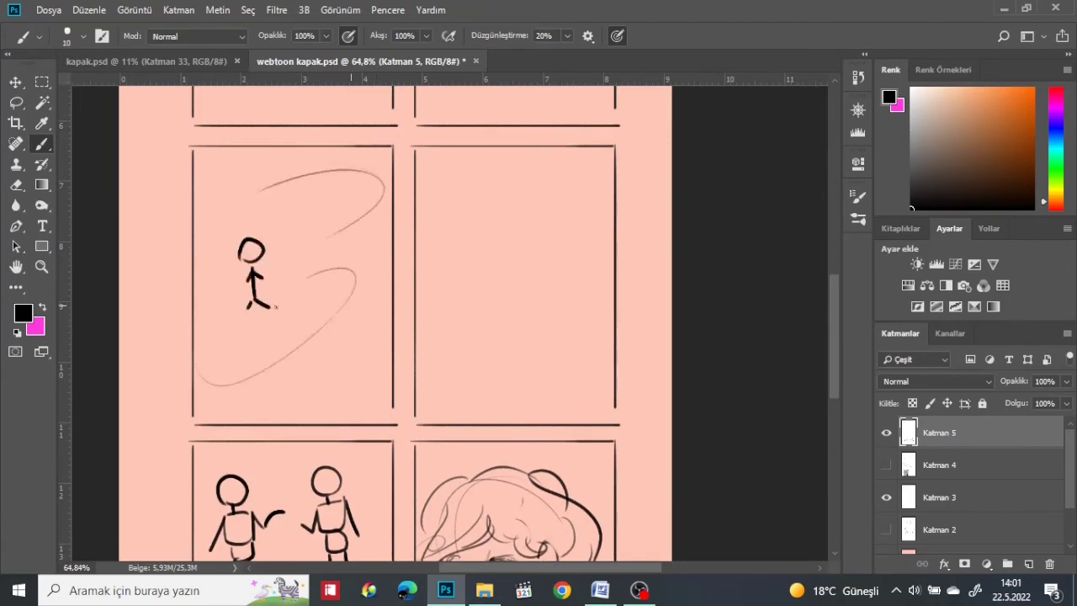
drag(195, 309, 278, 291)
drag(359, 270, 384, 291)
- Draw a small stick figure in the right panel surrounded by diagonal wind streaks and wave lines
drag(488, 238, 487, 240)
drag(494, 259, 496, 297)
drag(608, 162, 547, 197)
drag(468, 215, 428, 234)
drag(611, 185, 520, 252)
drag(608, 215, 550, 249)
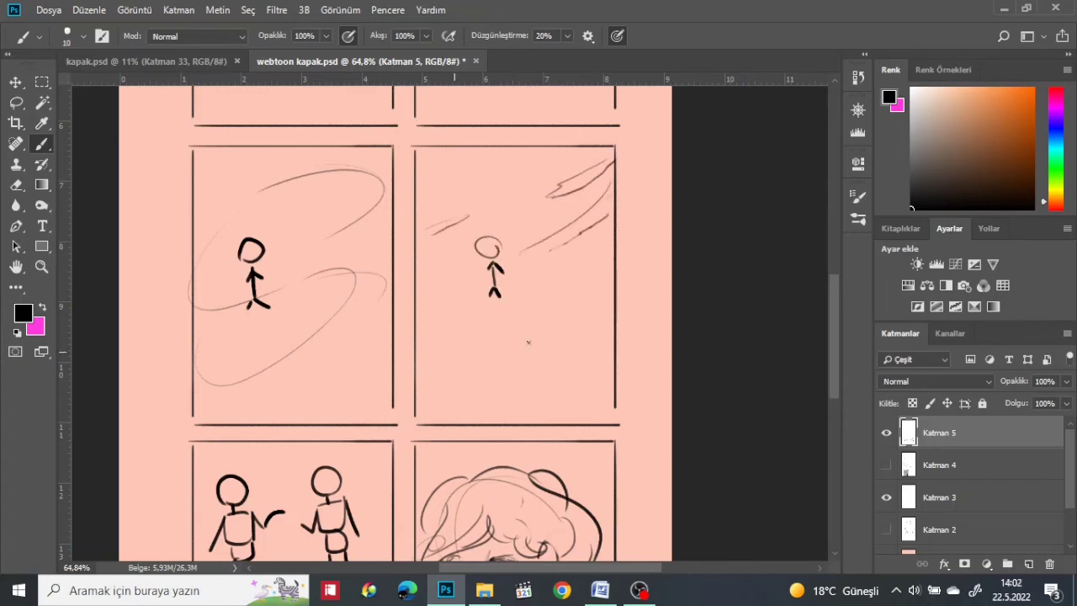
drag(530, 341, 415, 380)
drag(611, 294, 537, 328)
drag(596, 248, 526, 278)
drag(474, 286, 419, 308)
drag(584, 366, 466, 409)
- Add finishing strokes, including the downward arrow
drag(468, 165, 477, 195)
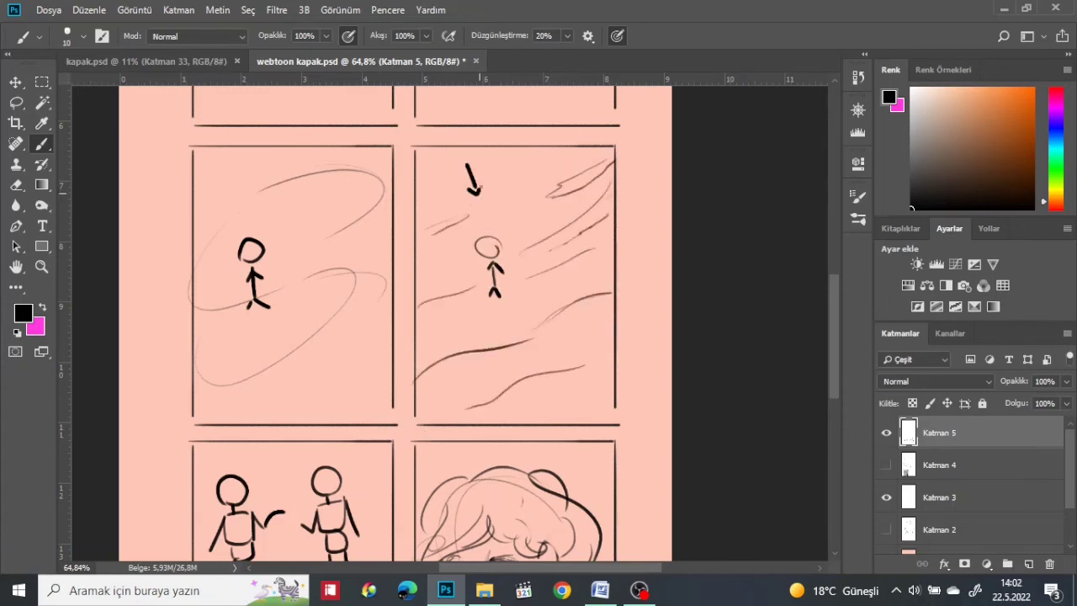
drag(457, 327, 467, 345)
drag(588, 318, 551, 299)
drag(833, 340, 831, 306)
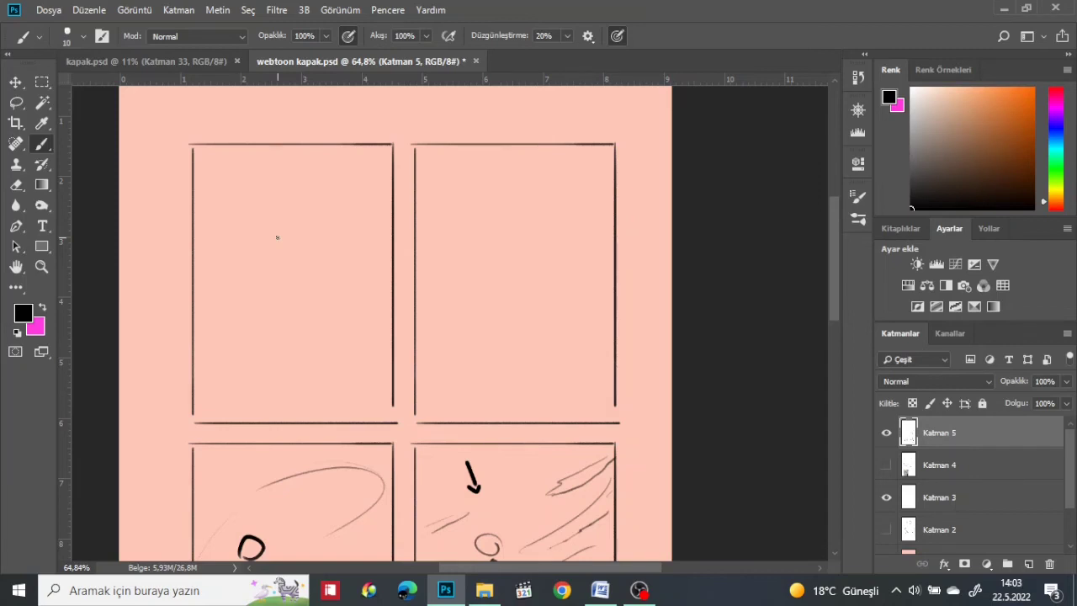
- Draw a standing stick figure with head, body, arms and legs in the top-left panel
drag(286, 209, 288, 264)
drag(289, 267, 290, 361)
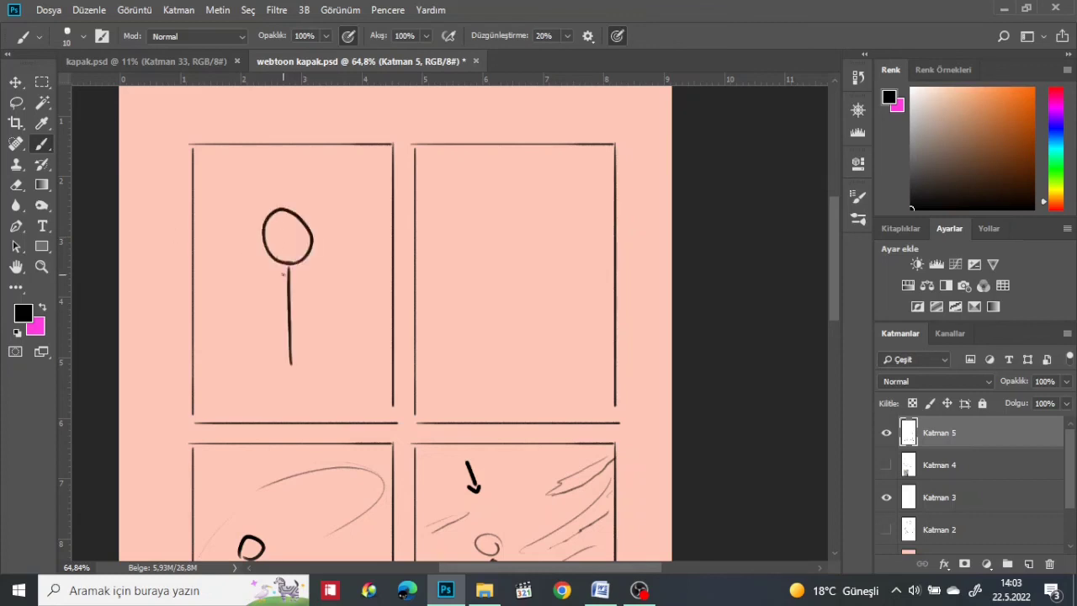
drag(273, 303, 304, 303)
drag(278, 382, 316, 389)
- Sketch a leaping, running figure in the top-right panel, redrawing one leg stroke
drag(517, 248, 510, 251)
mouse_move(522, 253)
mouse_down()
mouse_move(515, 271)
mouse_move(552, 298)
mouse_up()
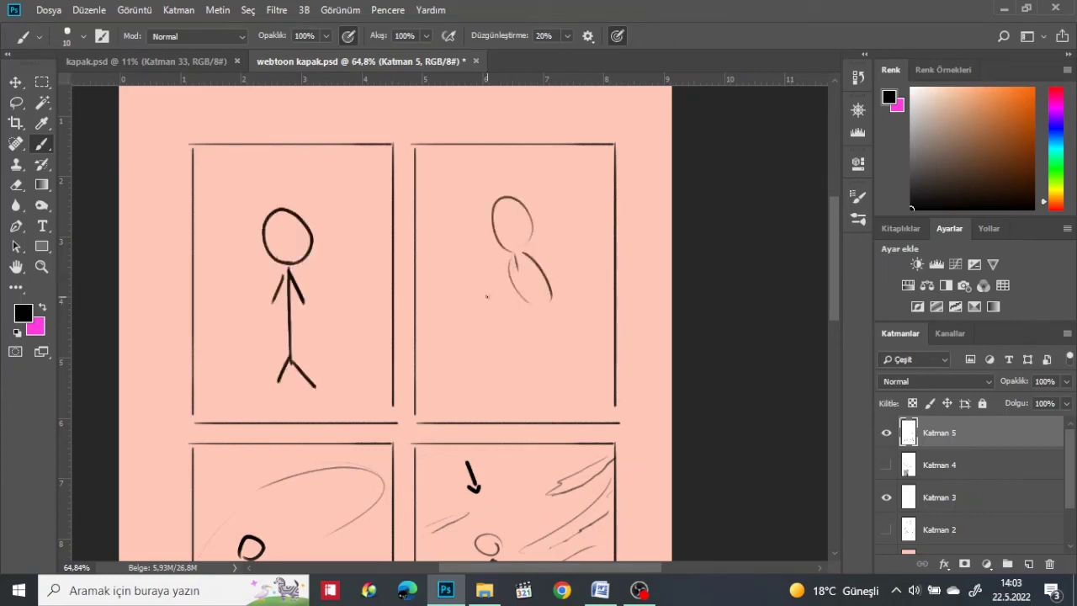
mouse_move(474, 296)
mouse_down()
mouse_move(533, 316)
mouse_move(498, 331)
mouse_up()
drag(527, 261, 542, 294)
mouse_move(524, 271)
mouse_down()
mouse_move(487, 304)
mouse_move(582, 311)
mouse_up()
mouse_move(507, 325)
mouse_down()
mouse_move(495, 341)
mouse_move(547, 310)
mouse_move(599, 410)
mouse_up()
key(ctrl+z)
key(ctrl+z)
drag(564, 339, 610, 421)
drag(477, 259, 491, 267)
drag(588, 315, 591, 323)
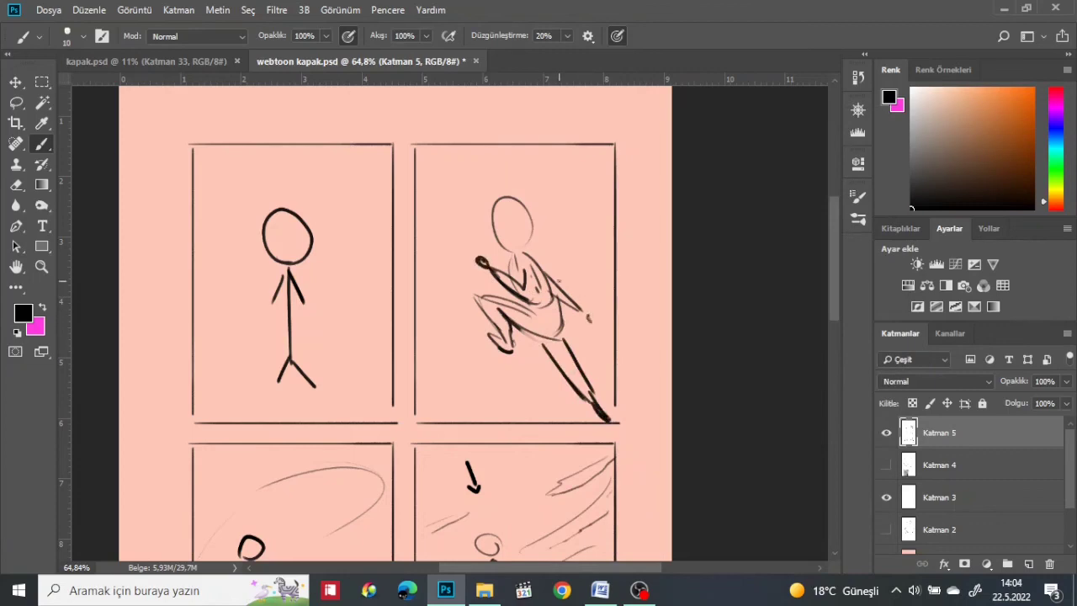